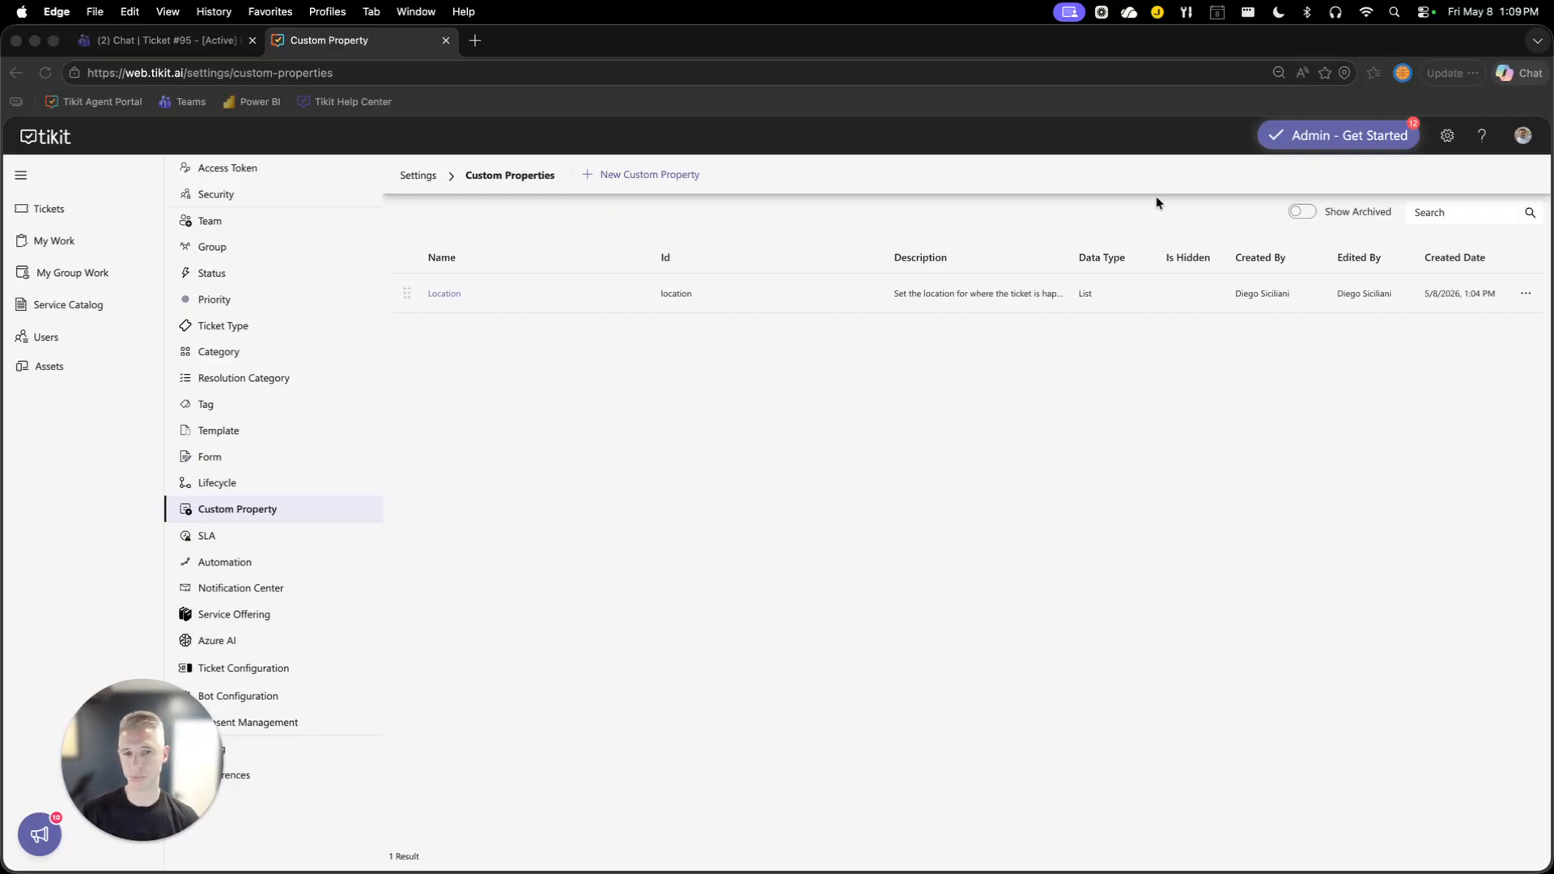
Open ticket #097, set its Location to Paris, and save the ticket.
click(974, 435)
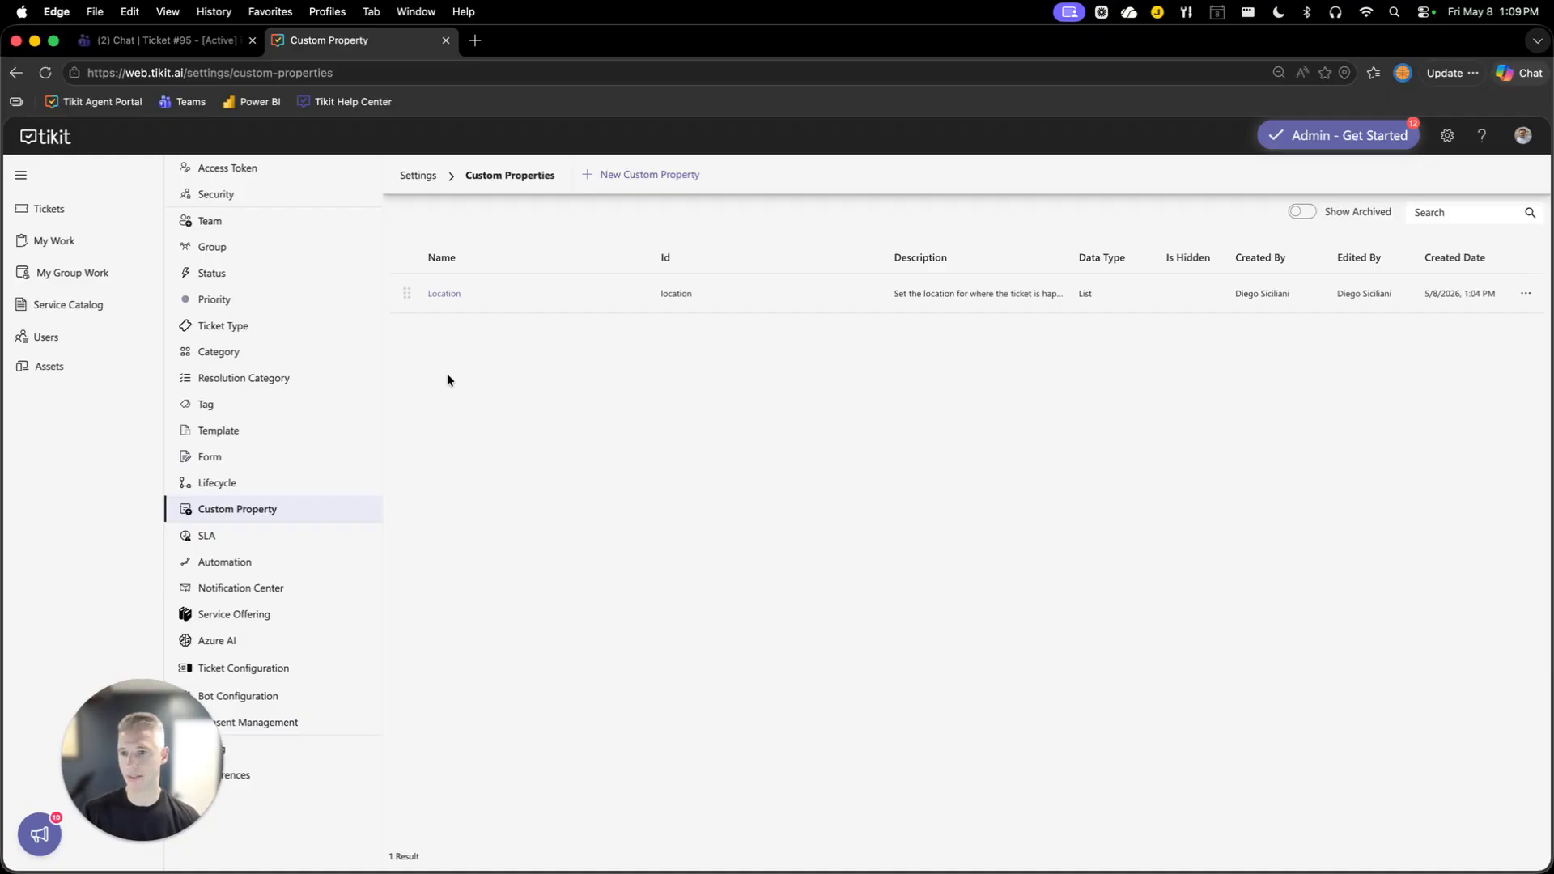
click(98, 215)
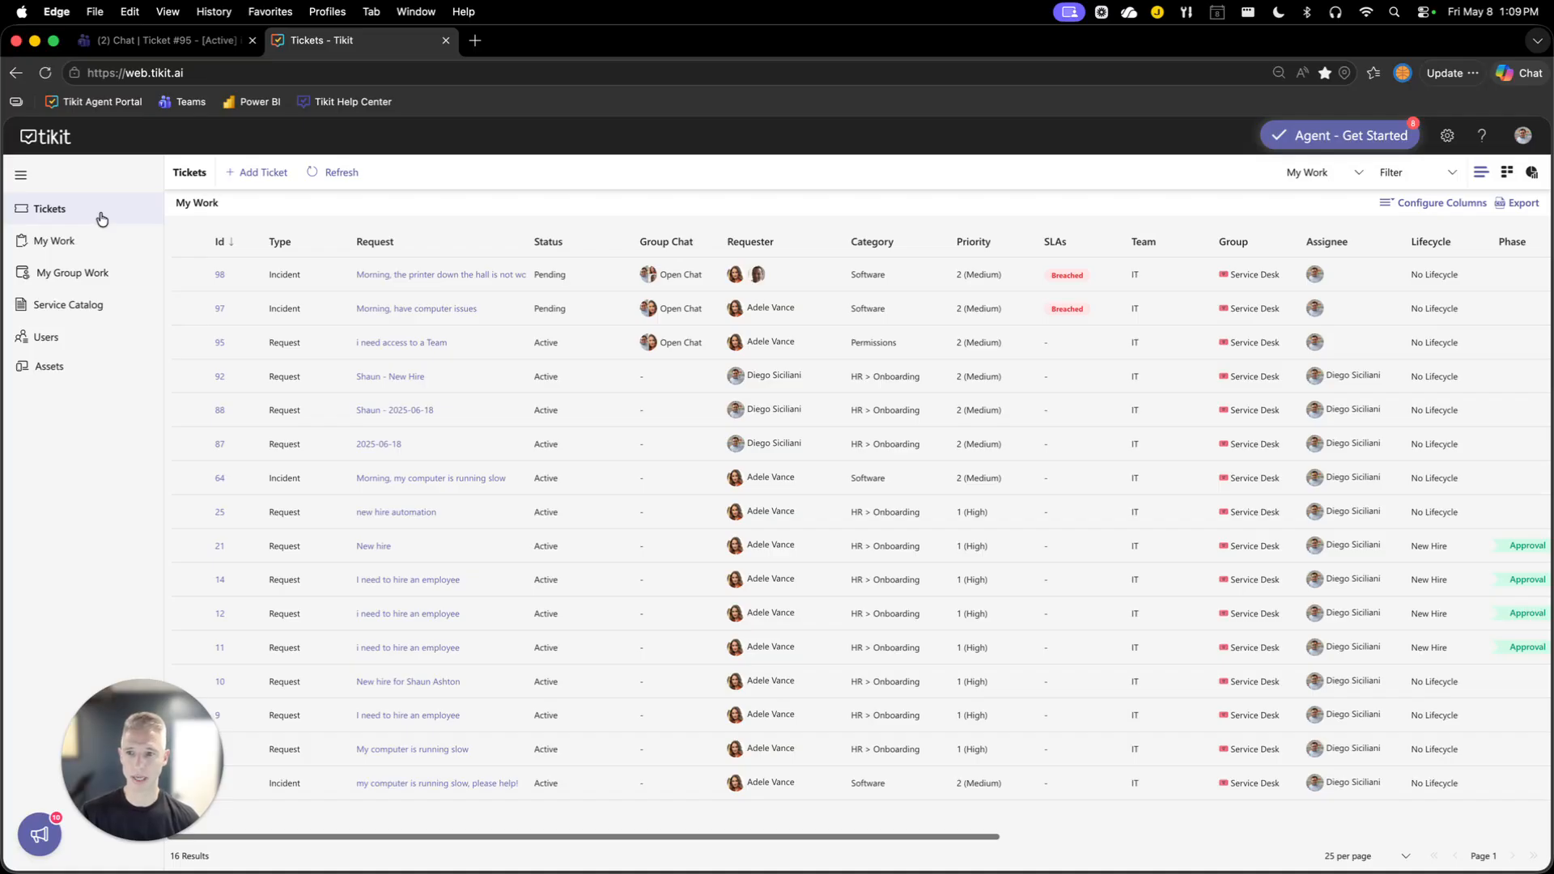
click(417, 311)
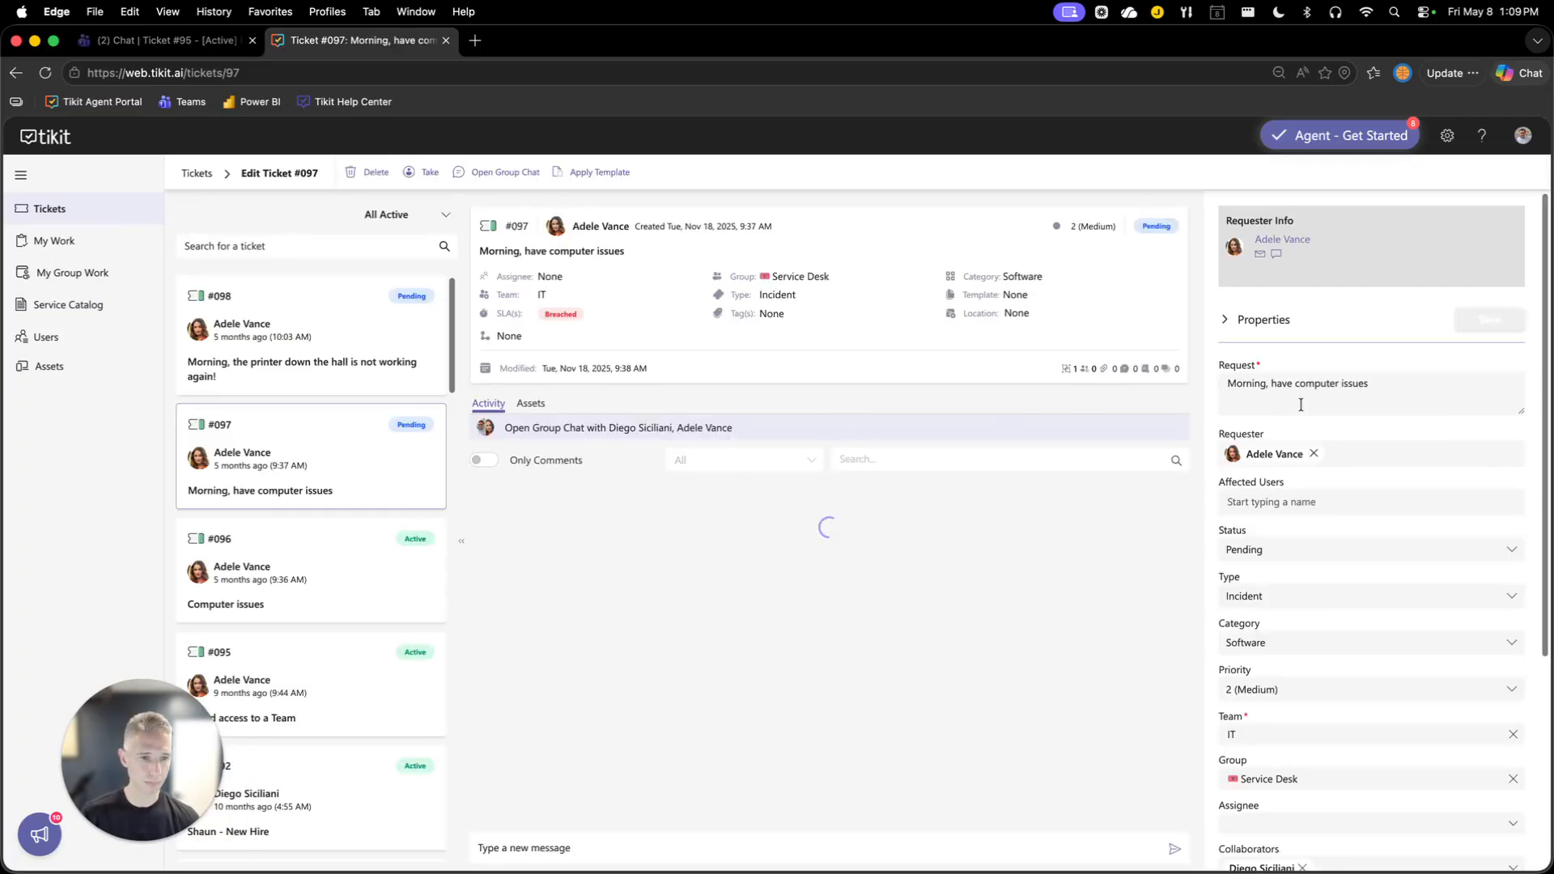
scroll(1319, 475, down, 5)
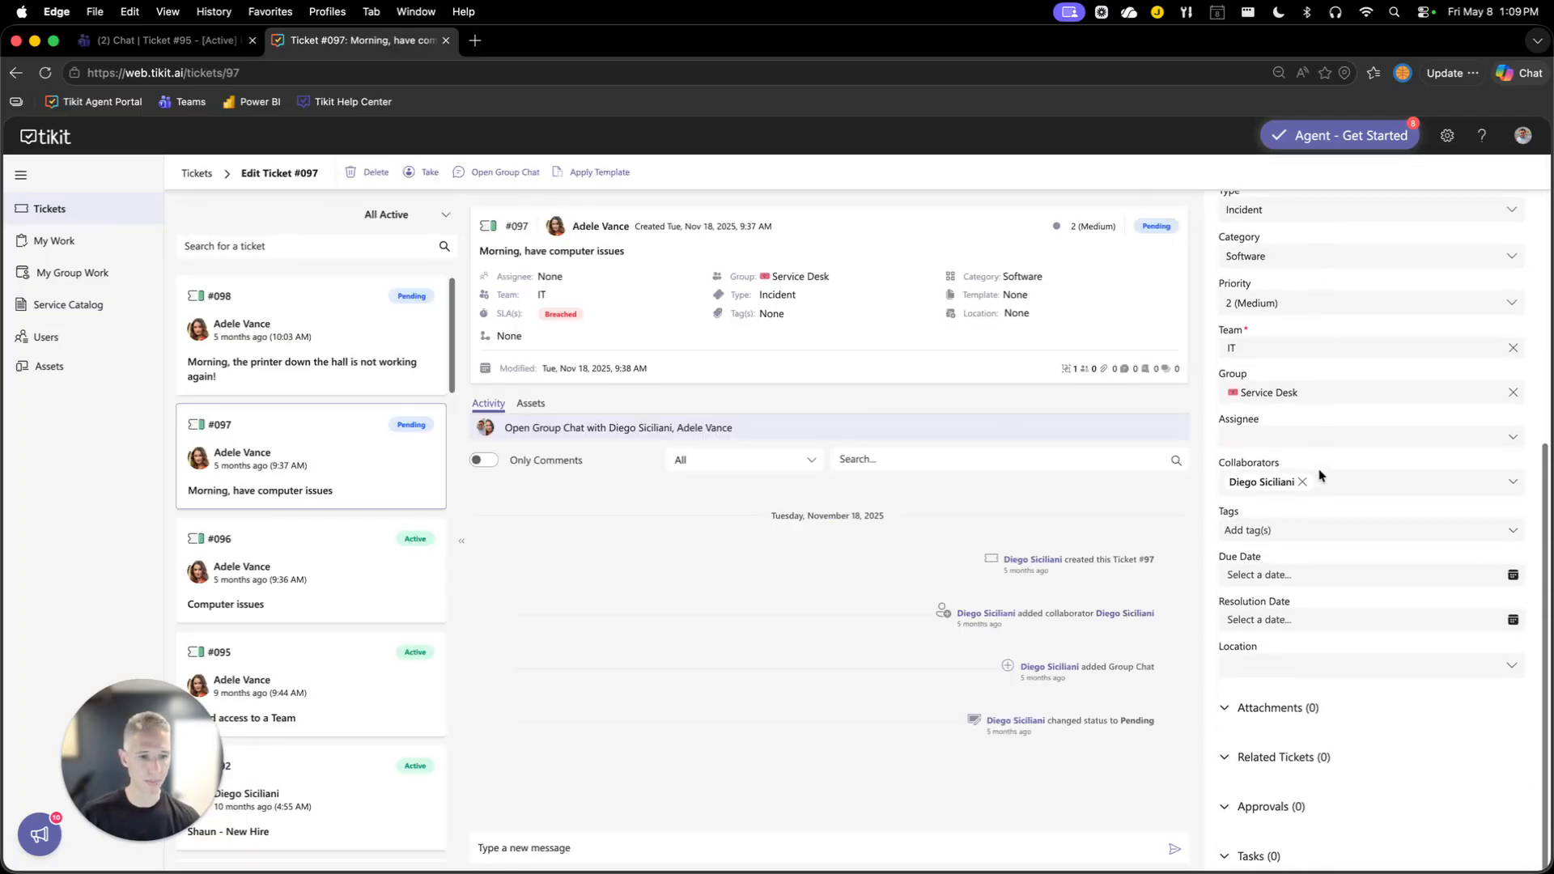
click(1367, 670)
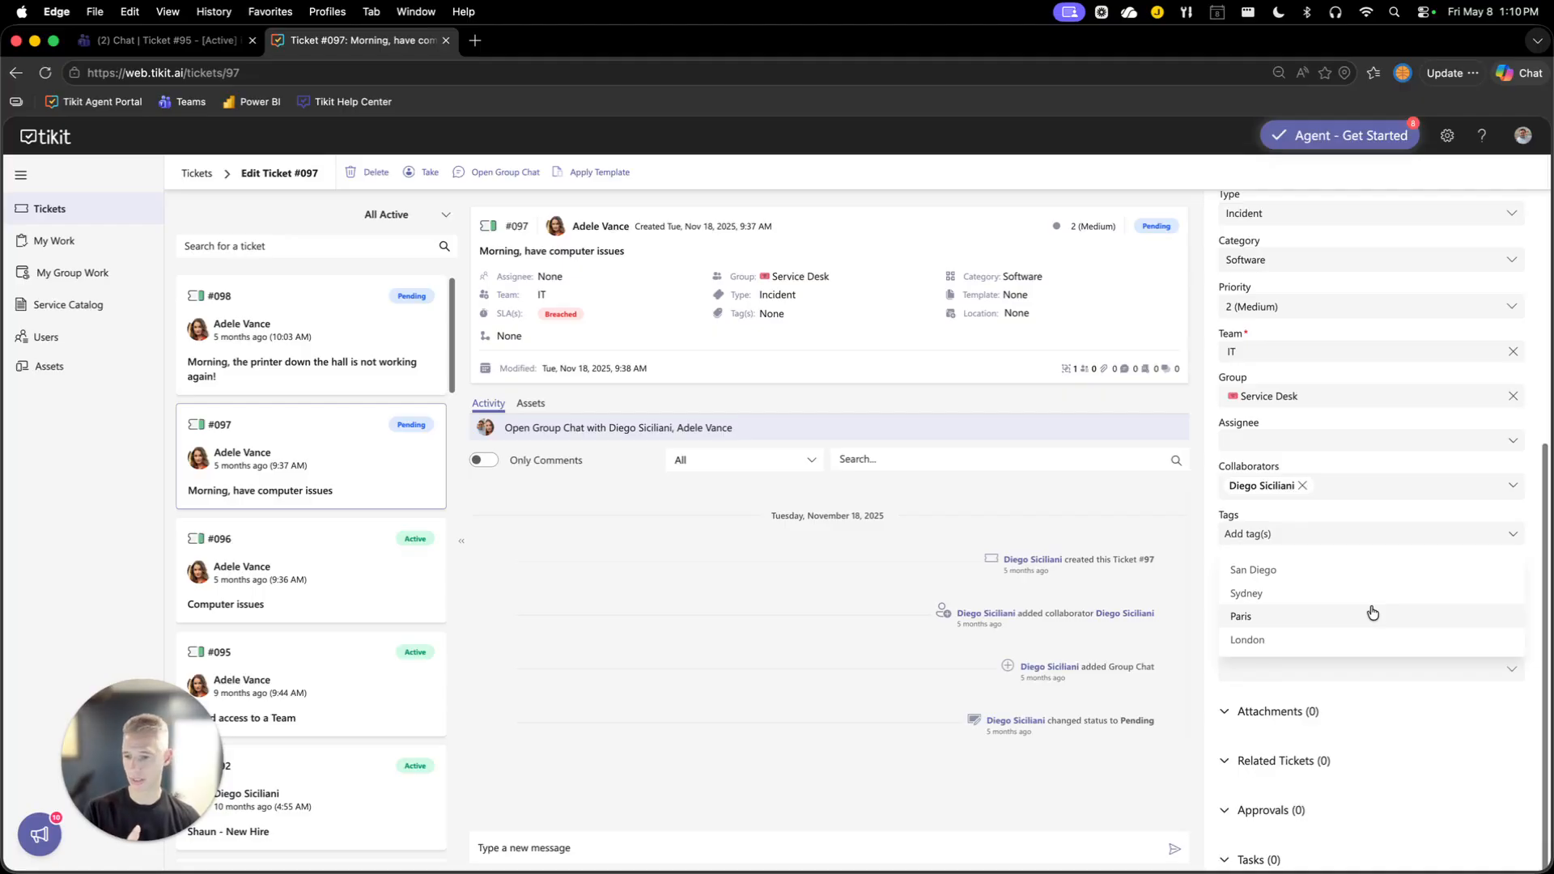
click(1327, 612)
scroll(1284, 285, up, 5)
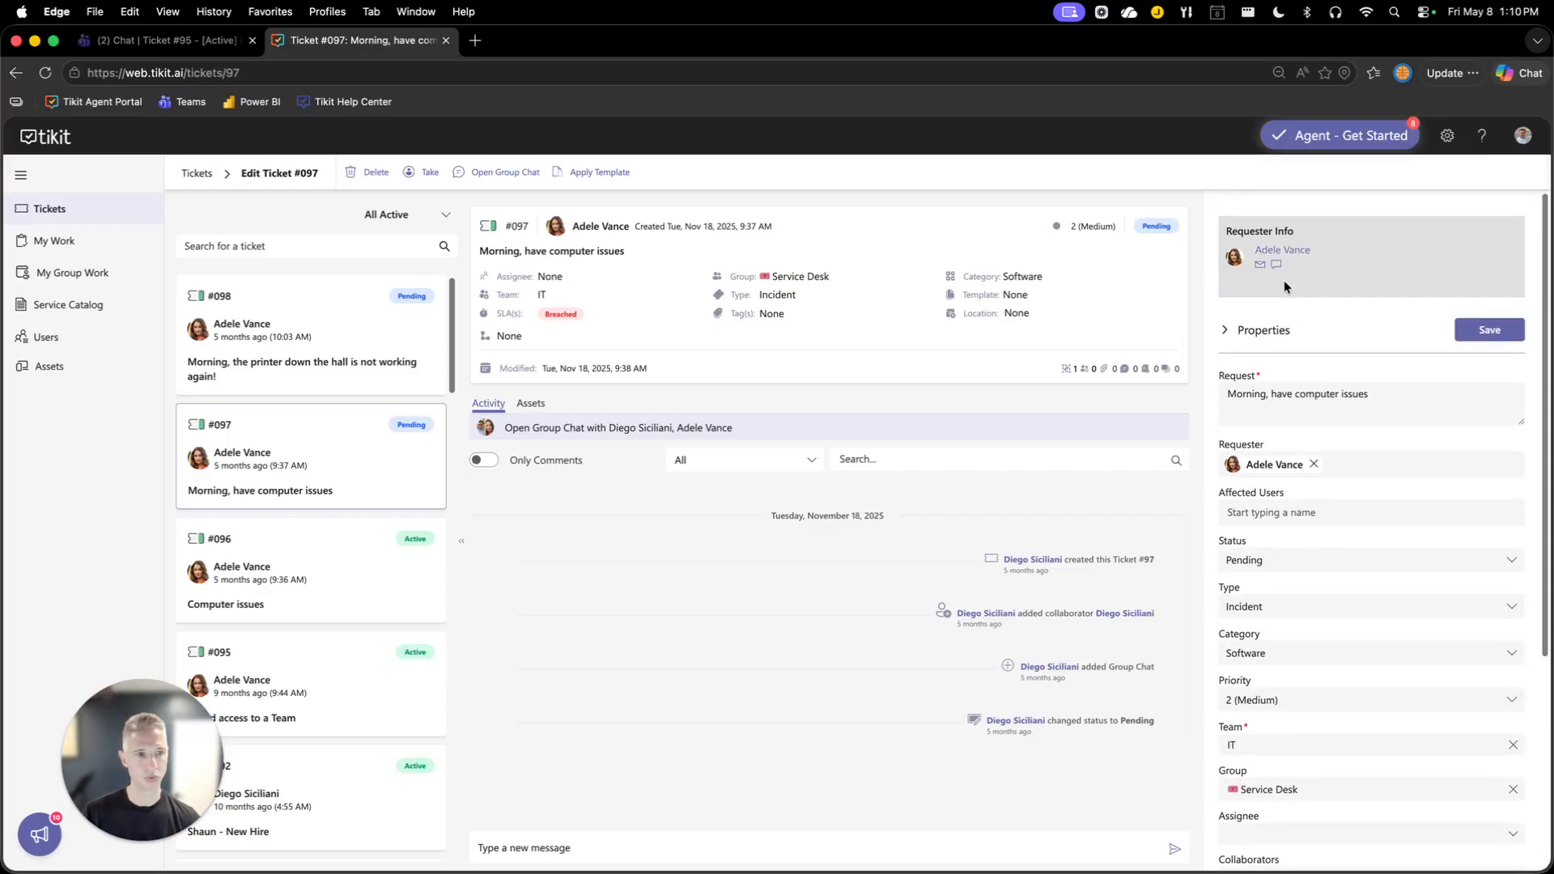
scroll(1283, 281, down, 1)
click(1490, 322)
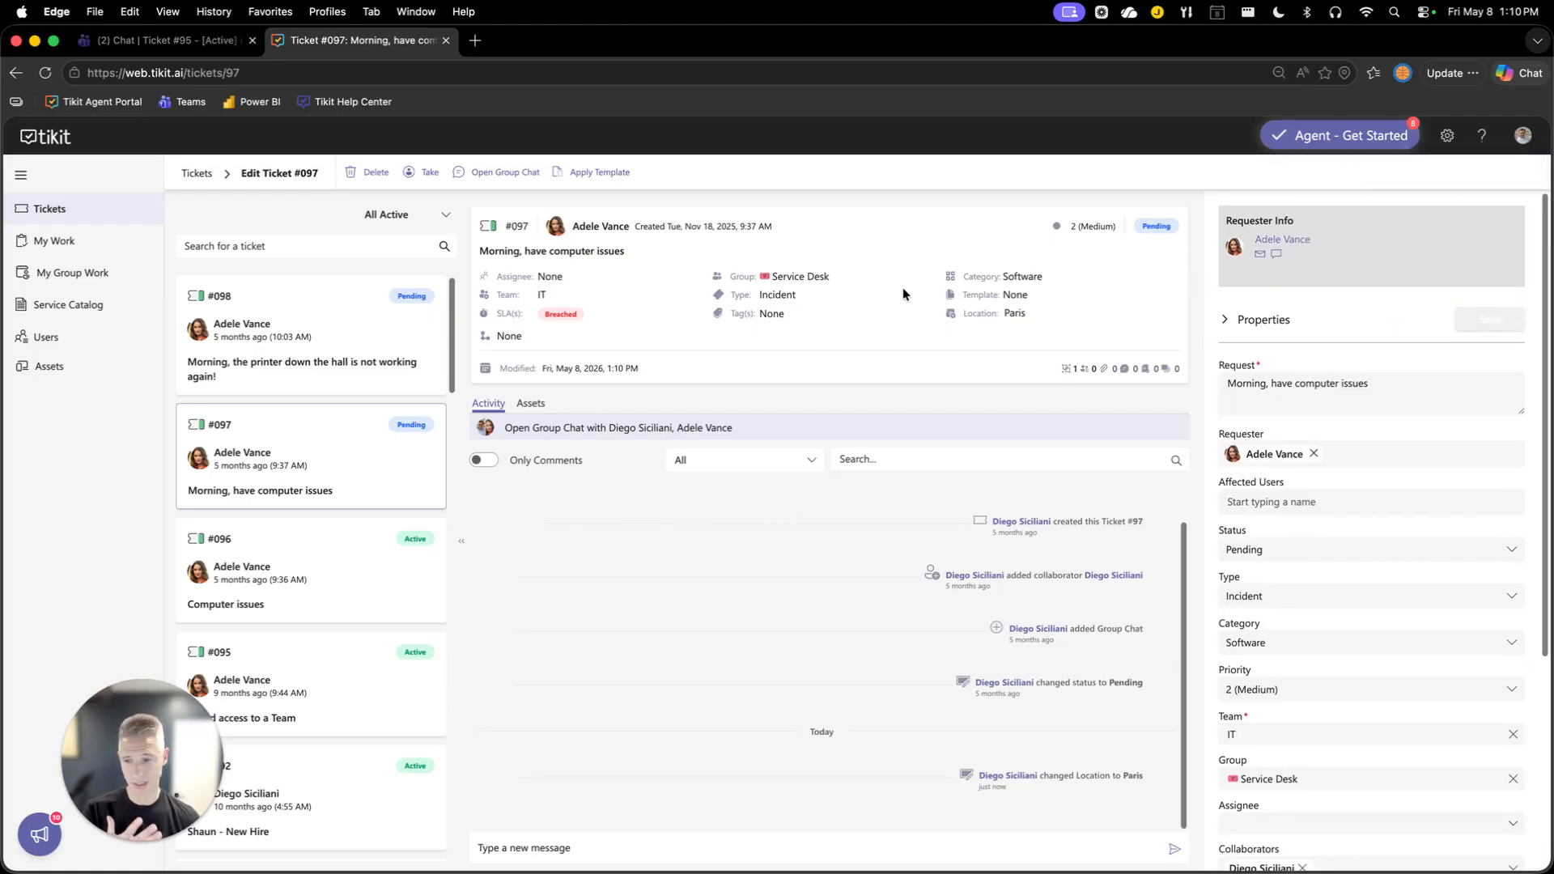
Create a new ticket view named All Tickets from the tickets list.
drag(963, 315, 1030, 317)
click(980, 359)
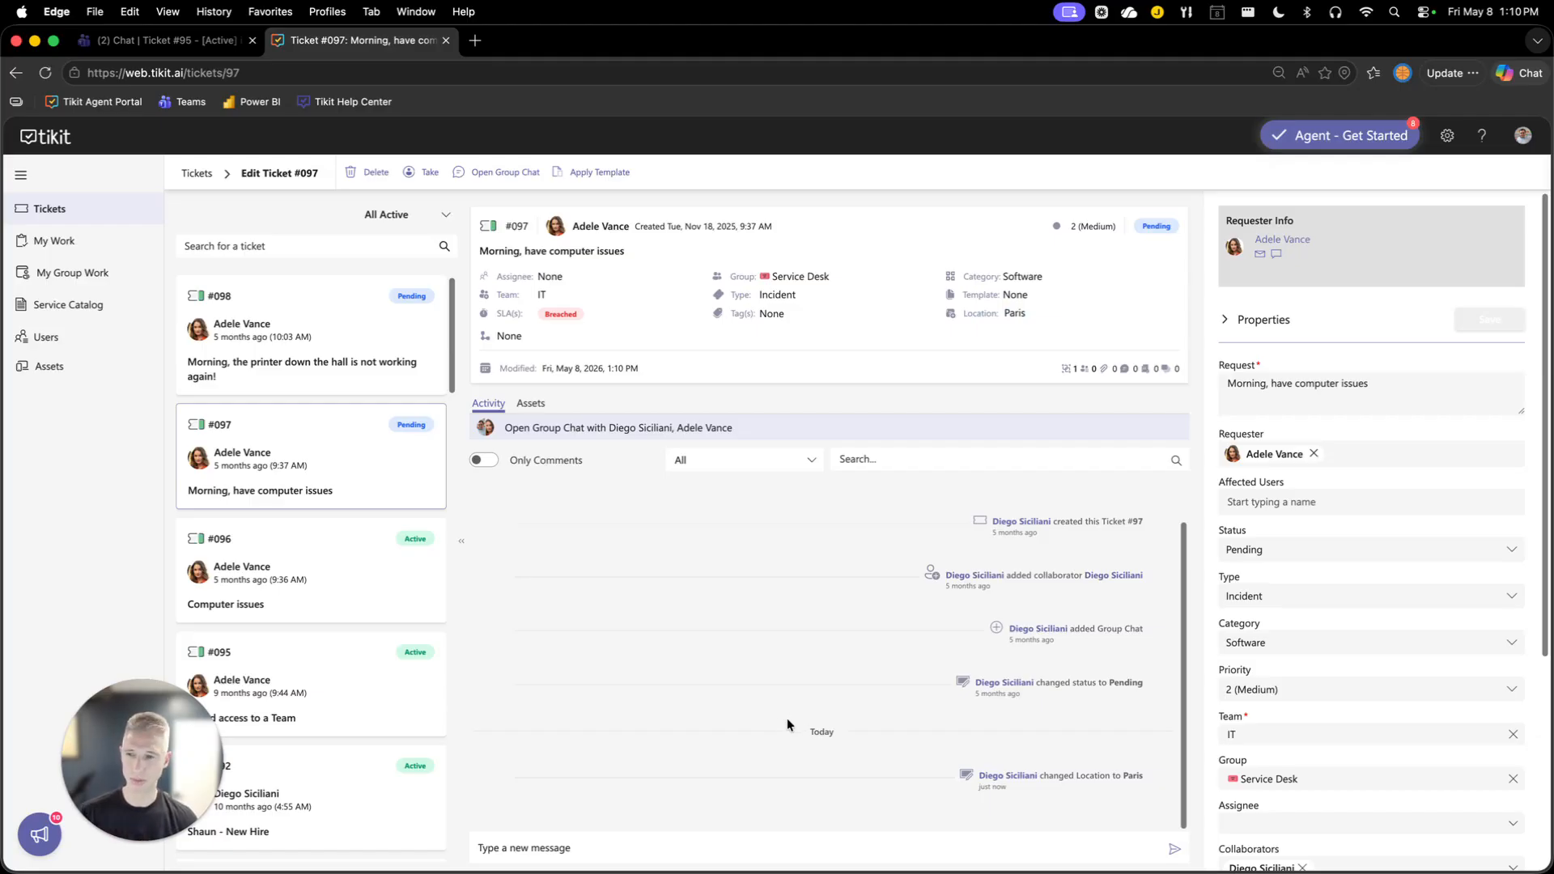
click(66, 217)
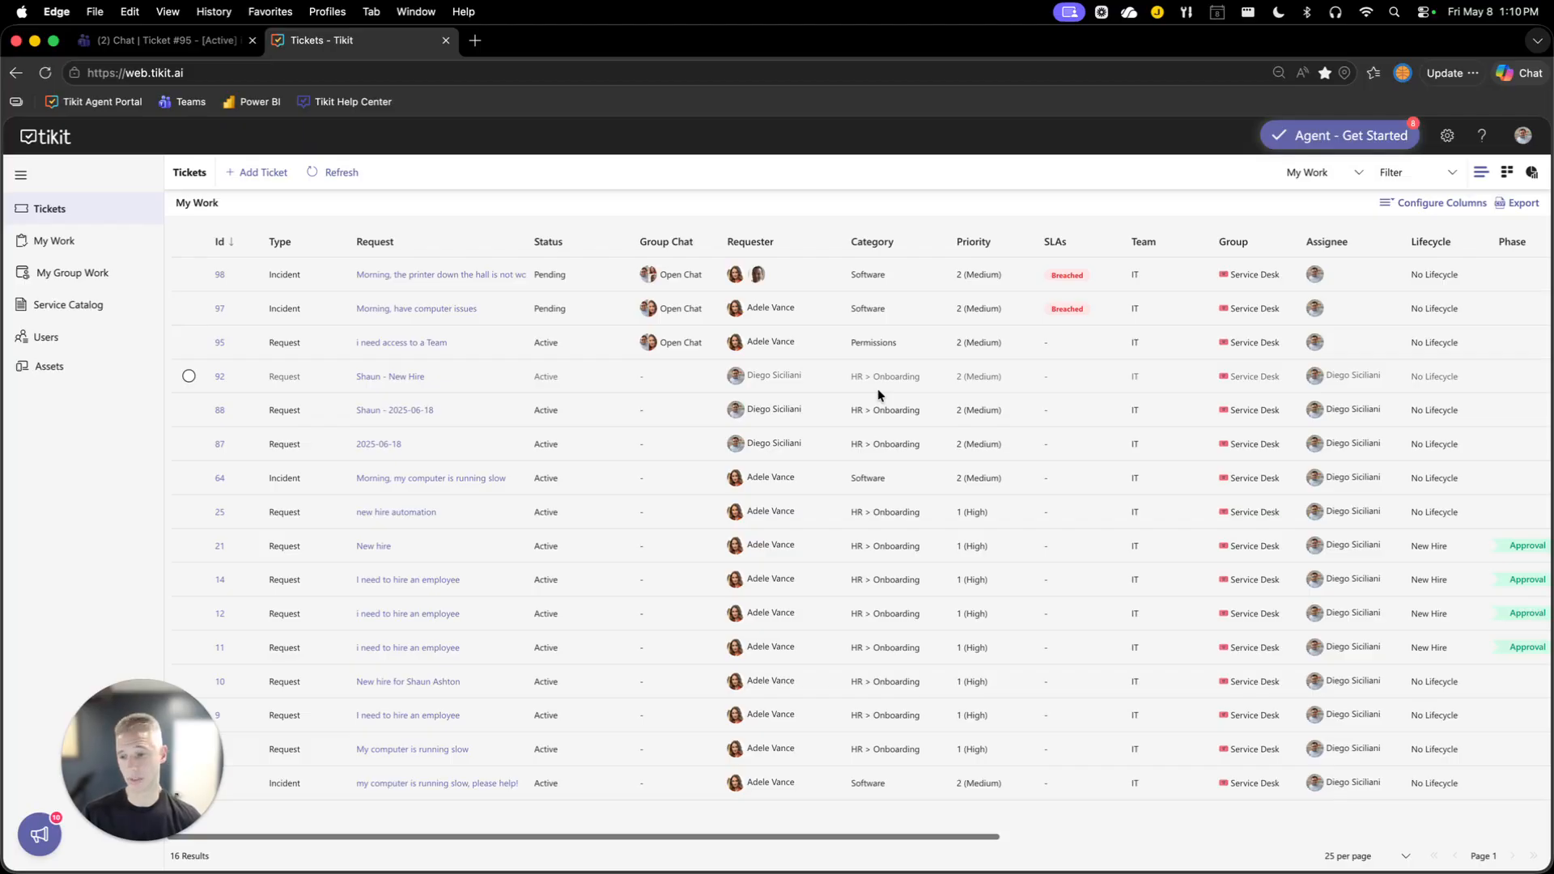
click(1302, 173)
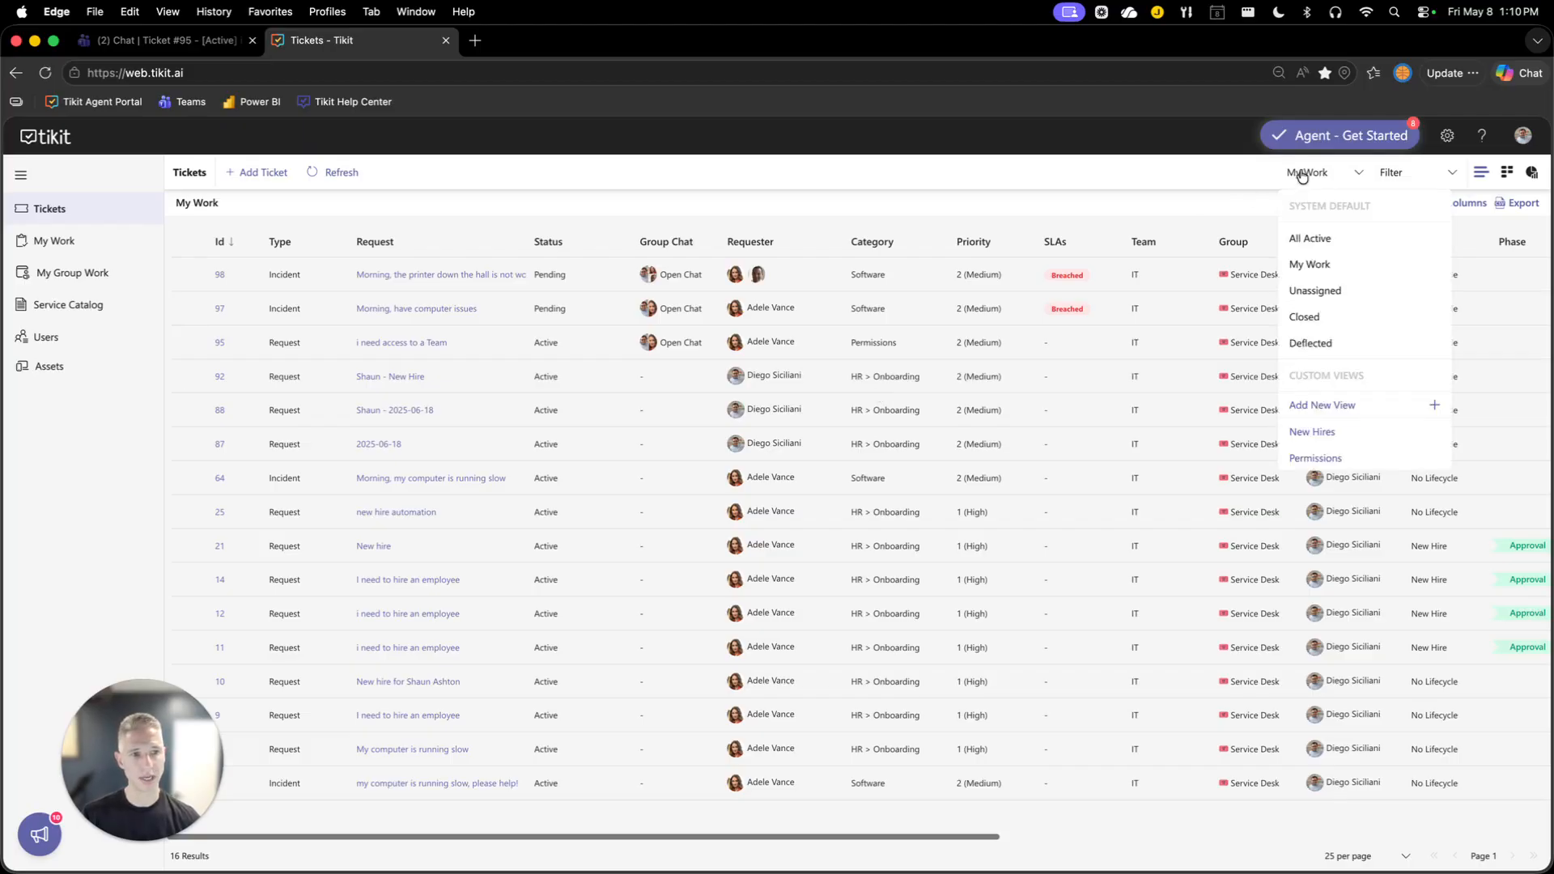
click(1322, 406)
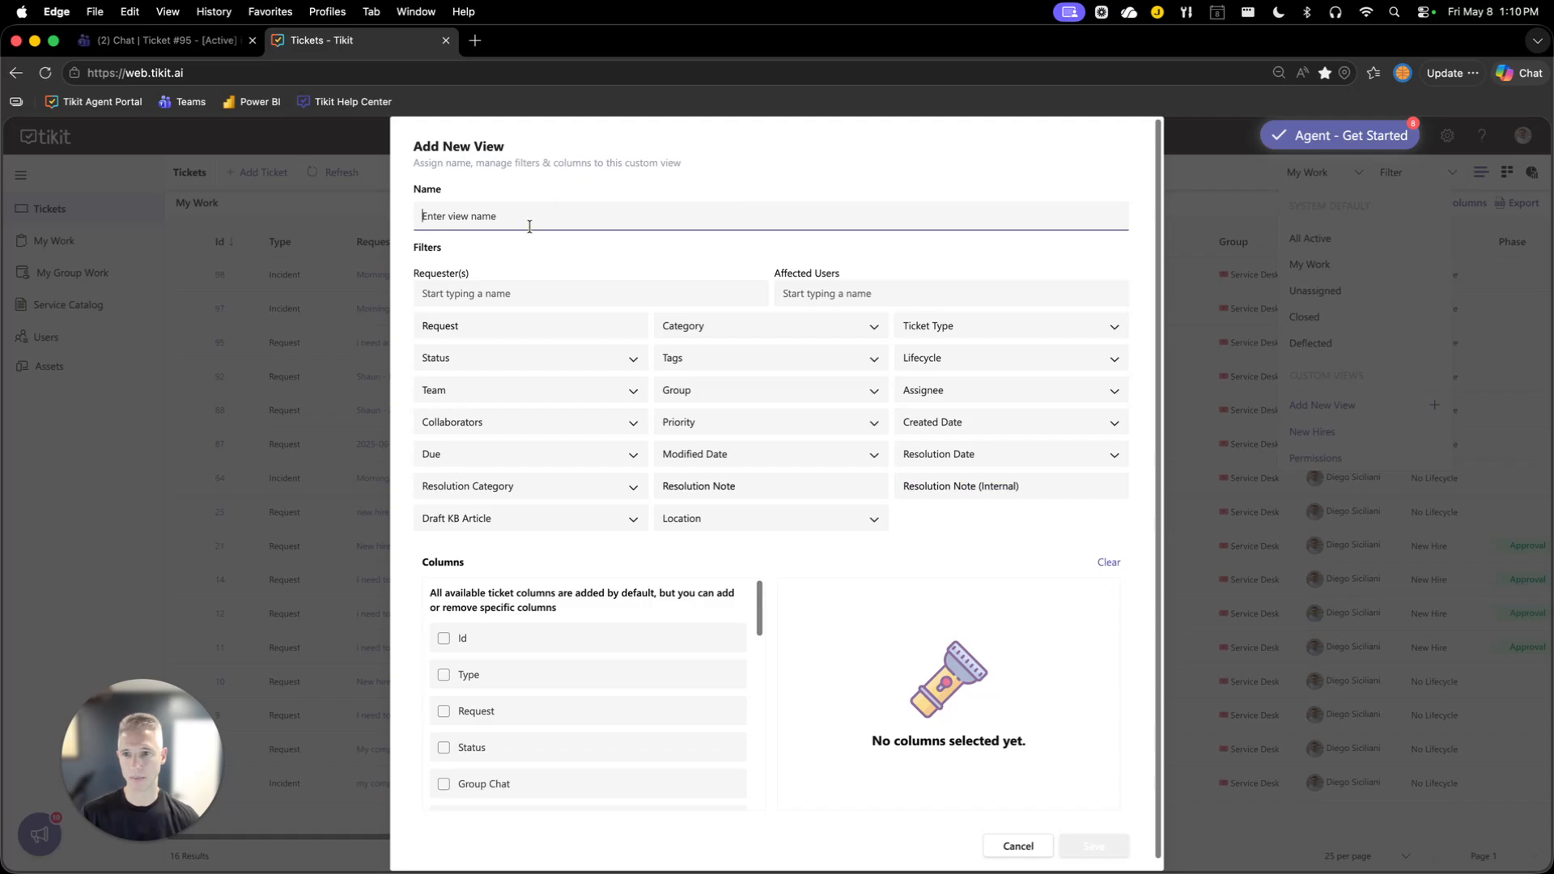
text(All Tickets)
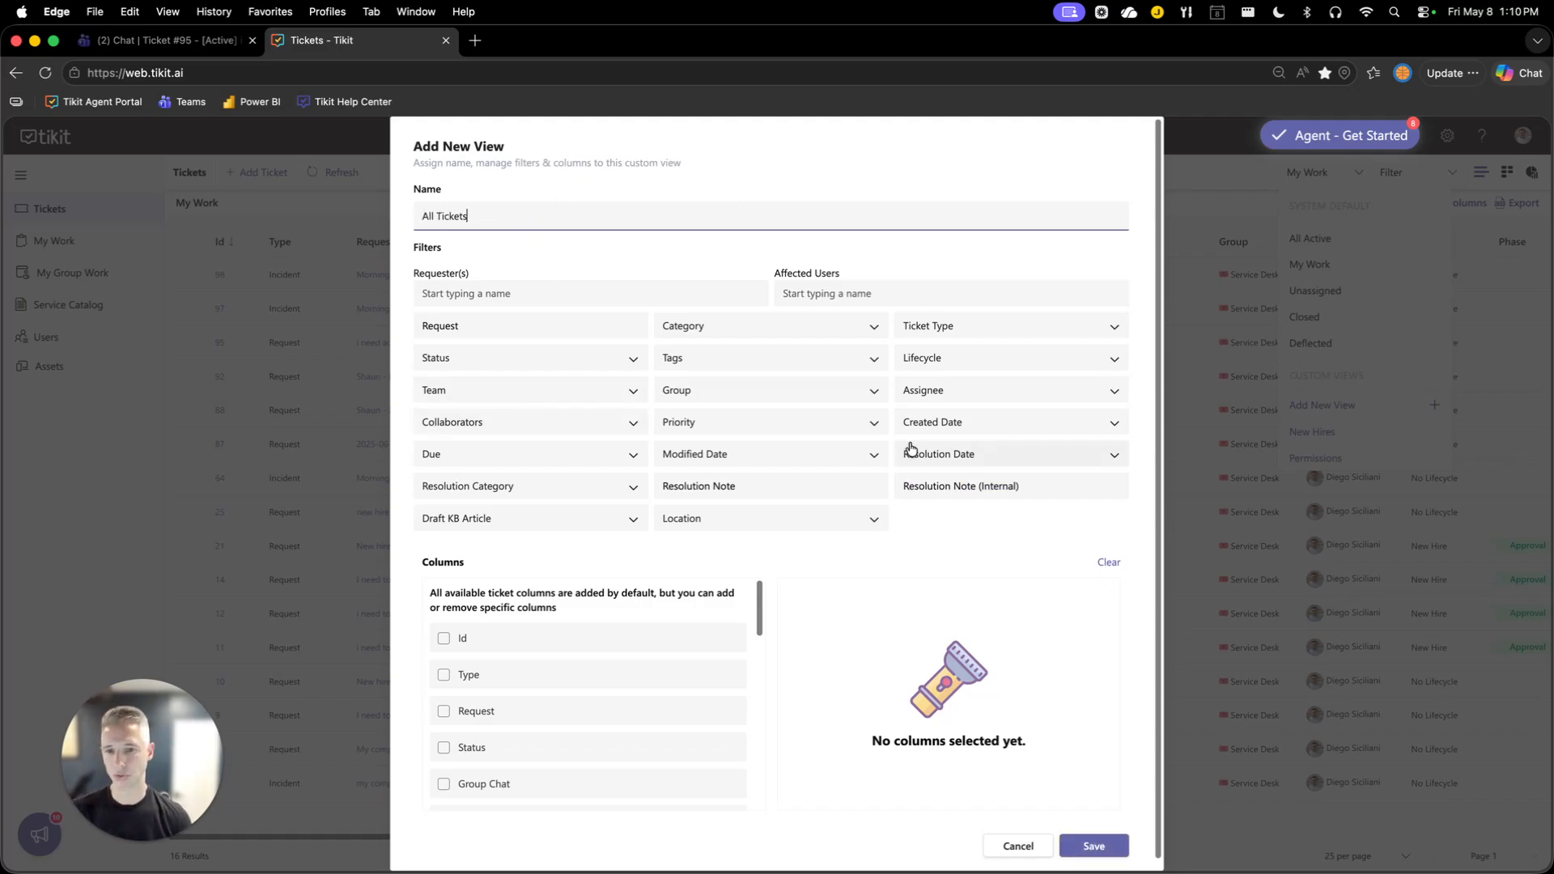
scroll(642, 649, down, 5)
scroll(642, 649, down, 5)
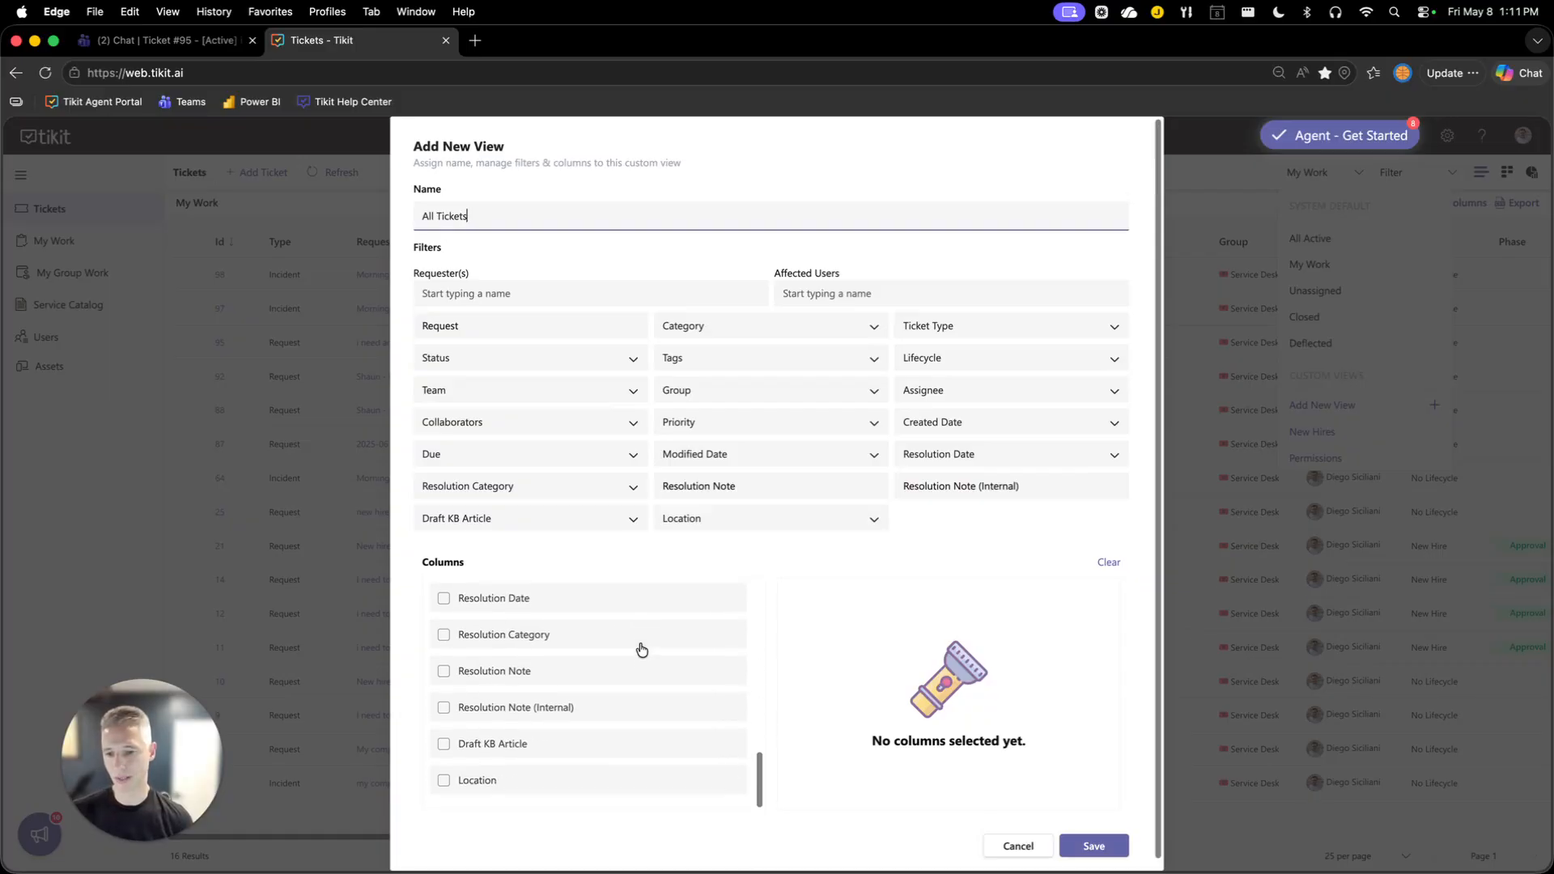
scroll(485, 752, up, 10)
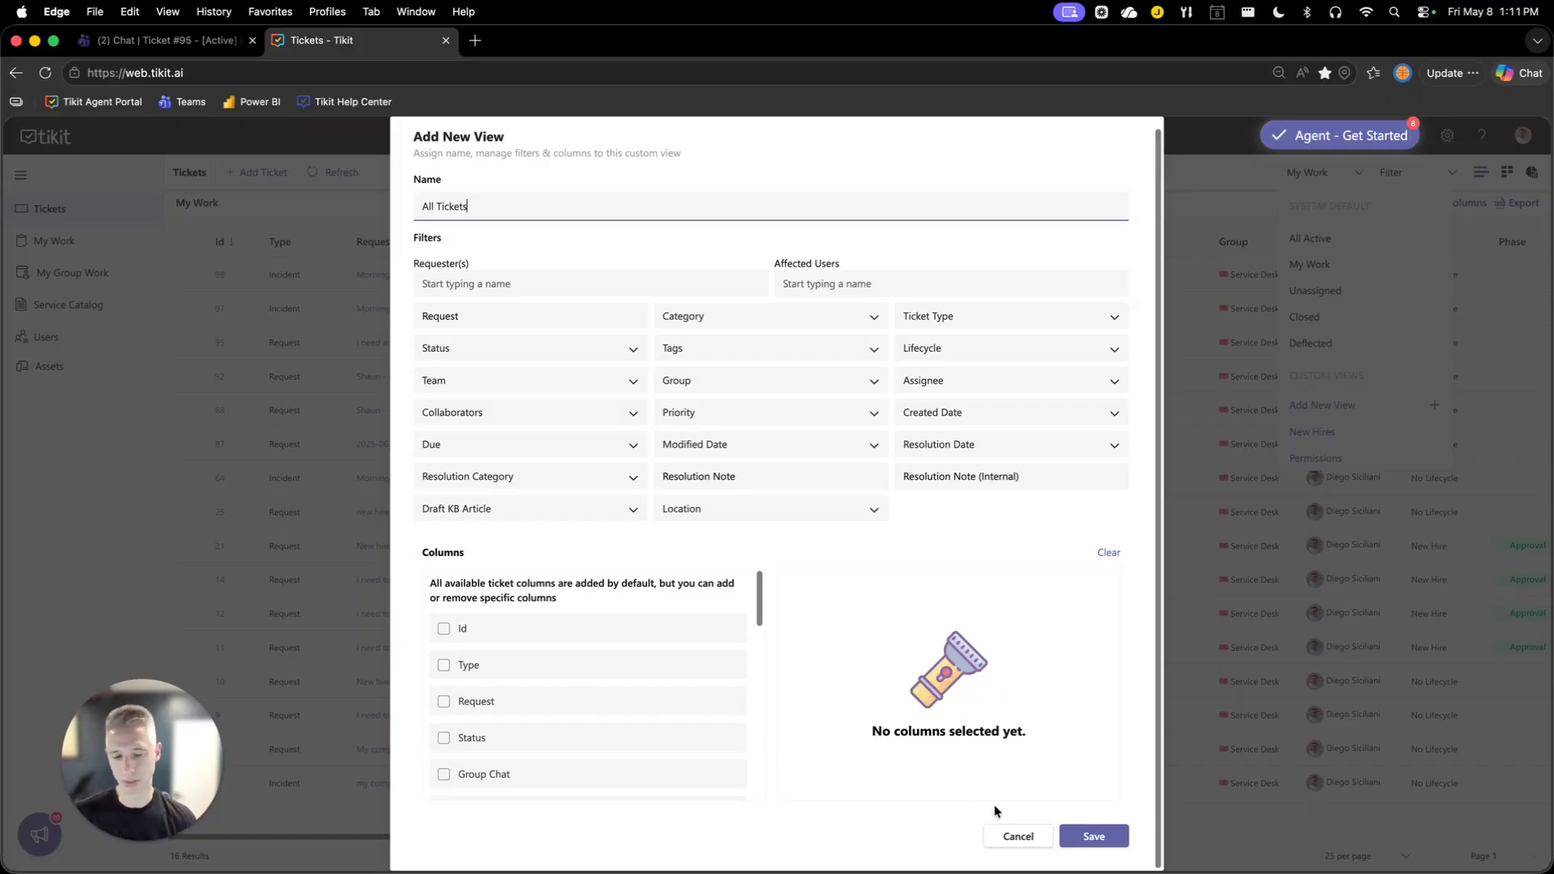
click(1091, 838)
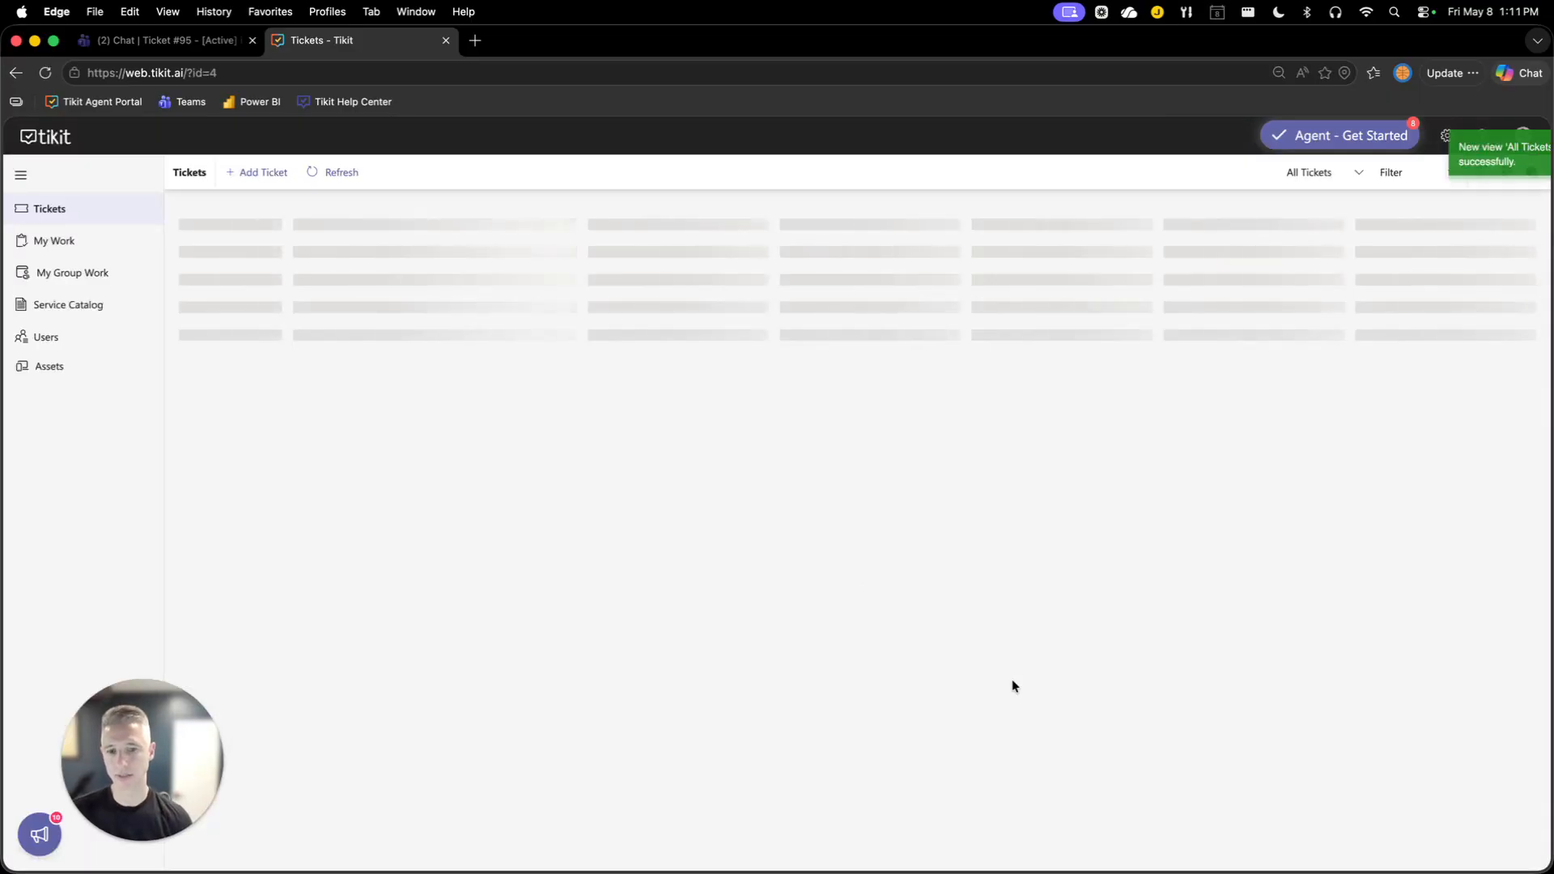
Examine the Location column in the view and the Location field of the new ticket form, then cancel.
scroll(1007, 677, right, 2)
scroll(1008, 682, right, 10)
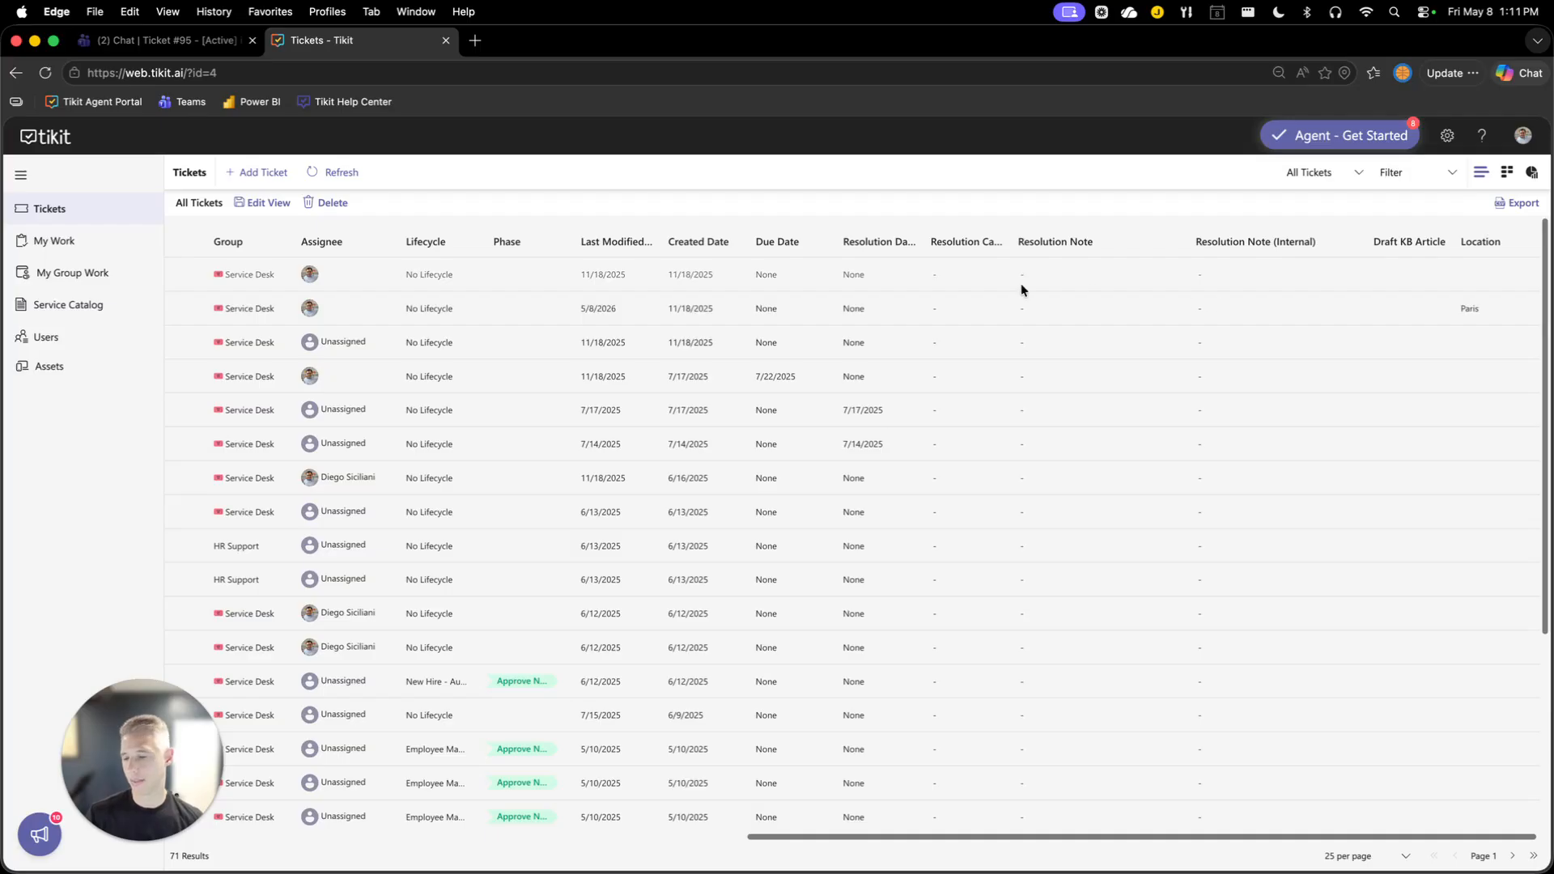
click(259, 172)
scroll(755, 479, down, 2)
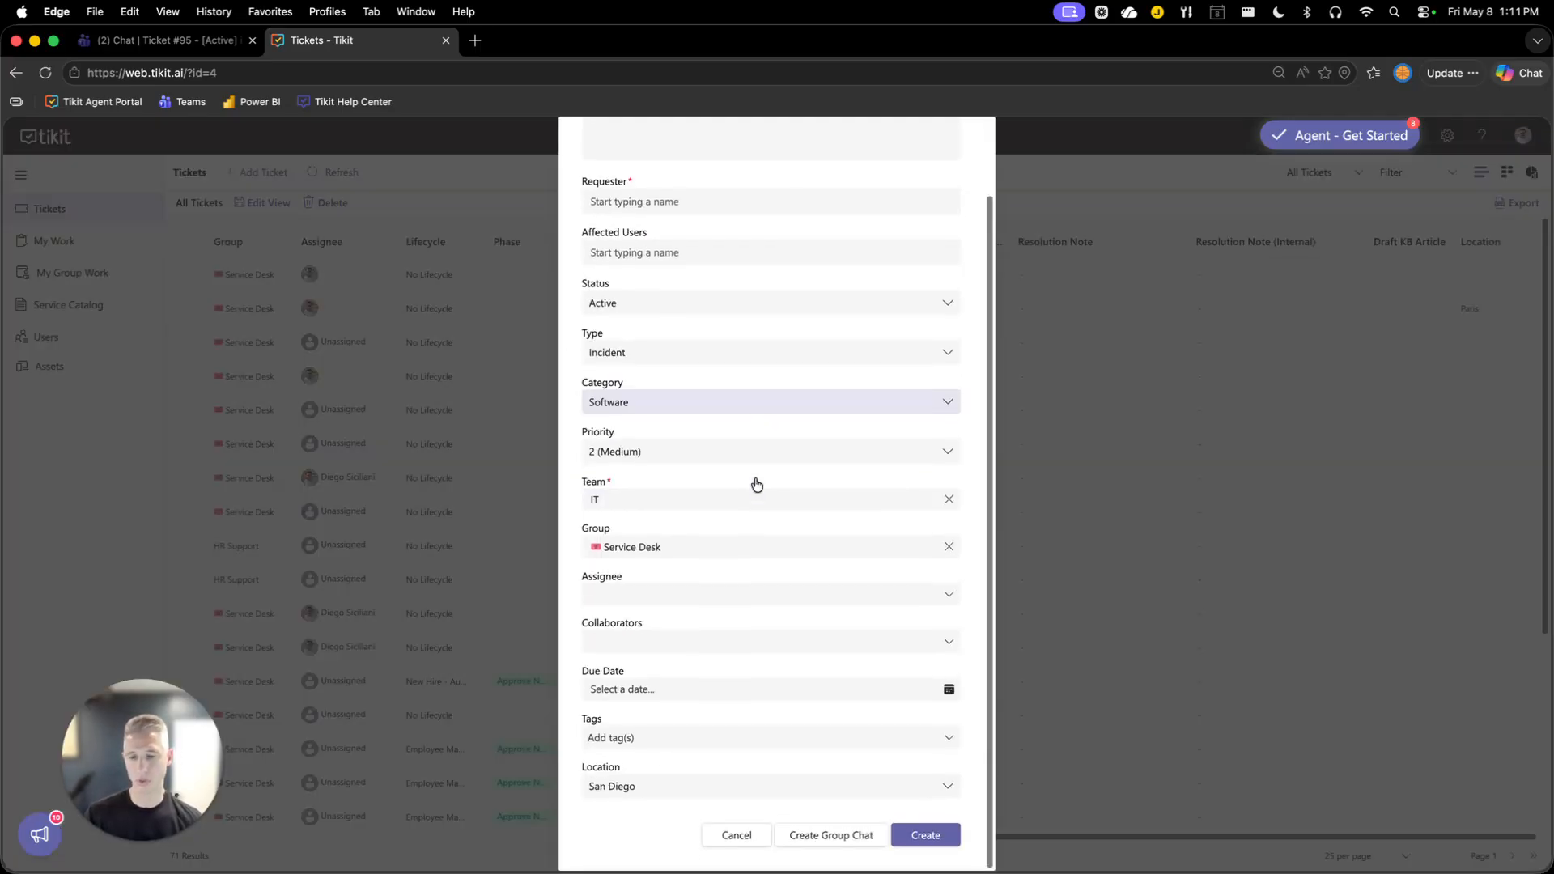
scroll(755, 479, up, 2)
scroll(755, 484, down, 2)
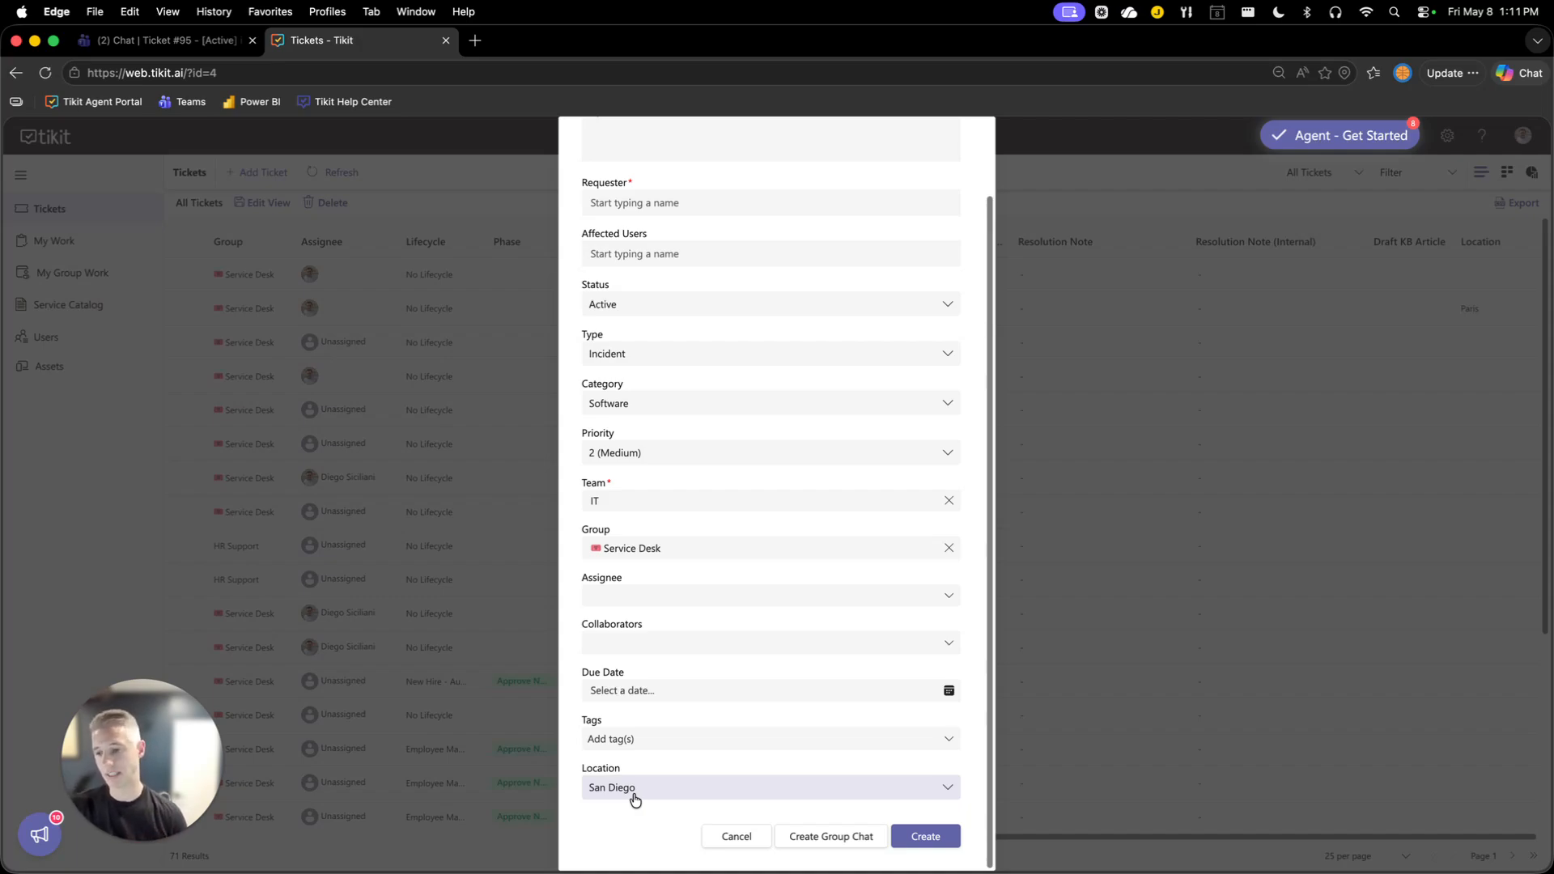
click(635, 797)
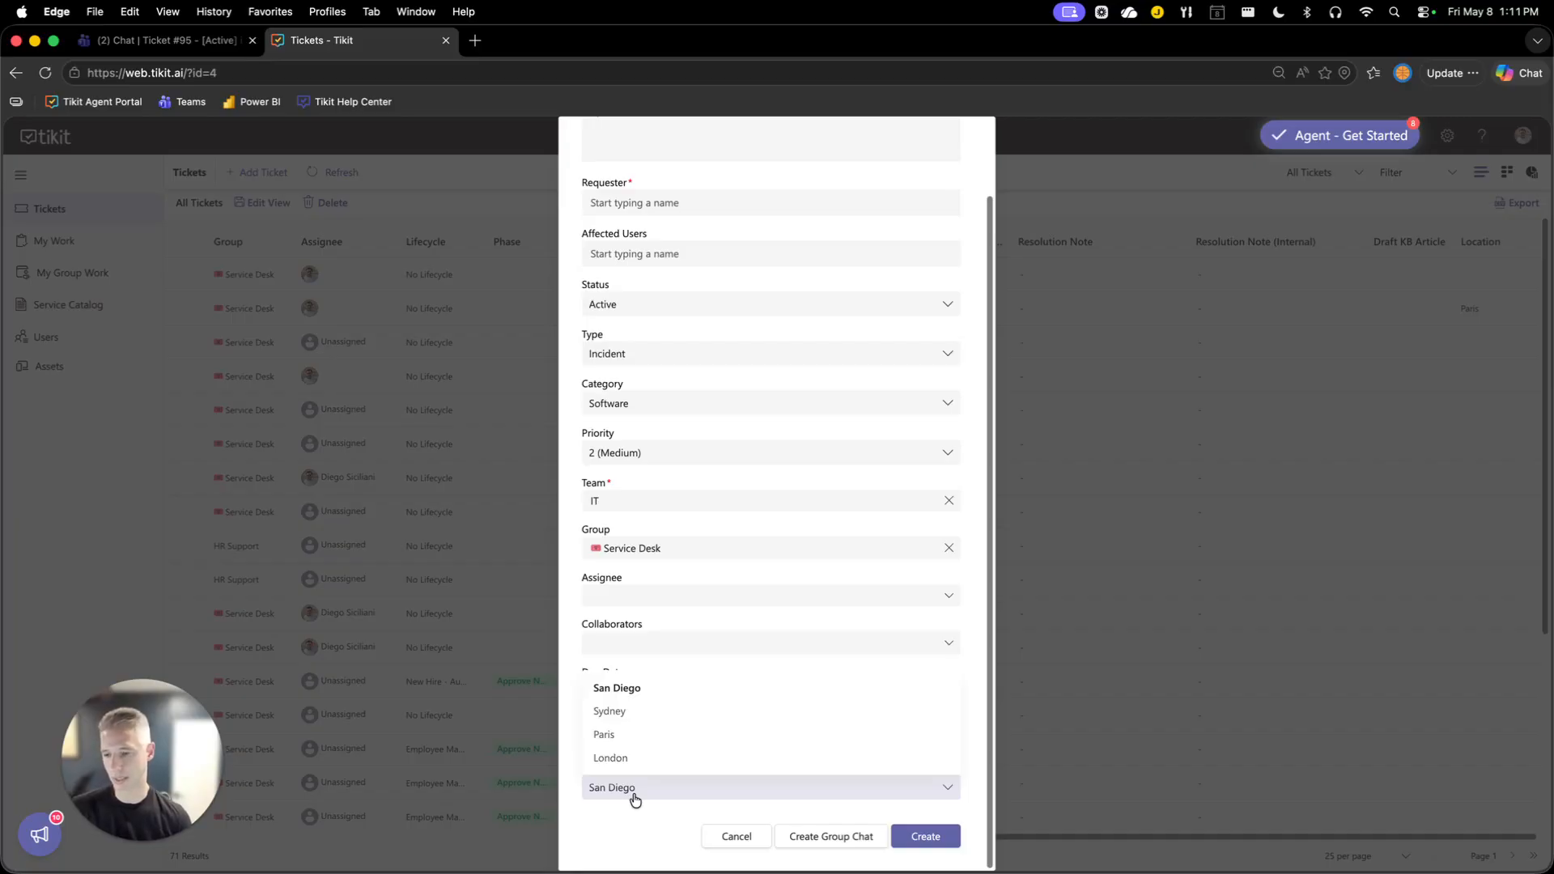
click(635, 797)
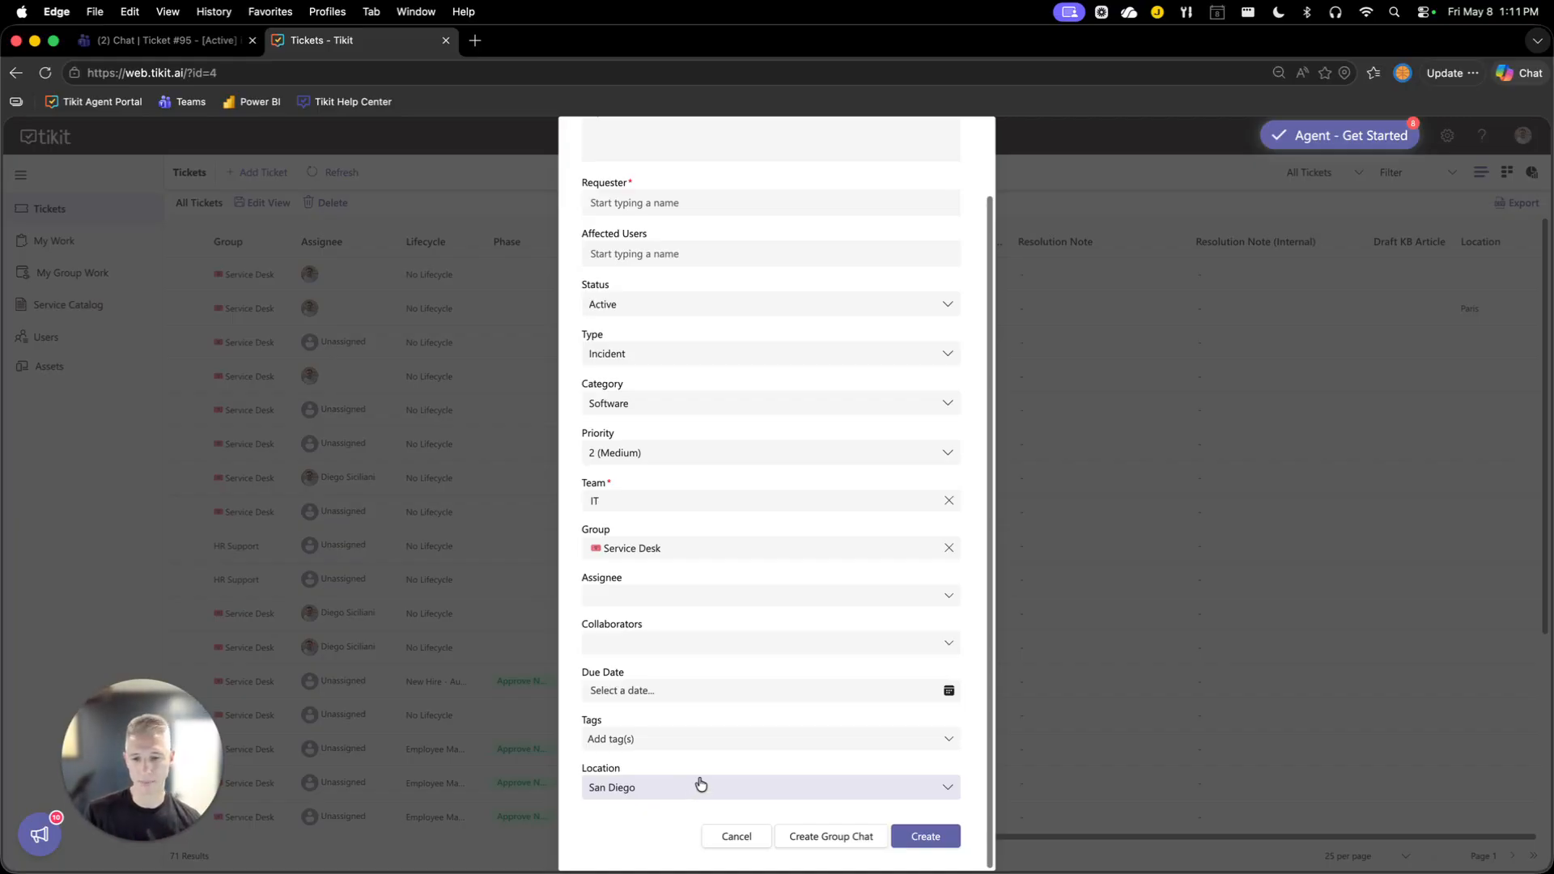
scroll(696, 781, up, 5)
scroll(698, 777, down, 5)
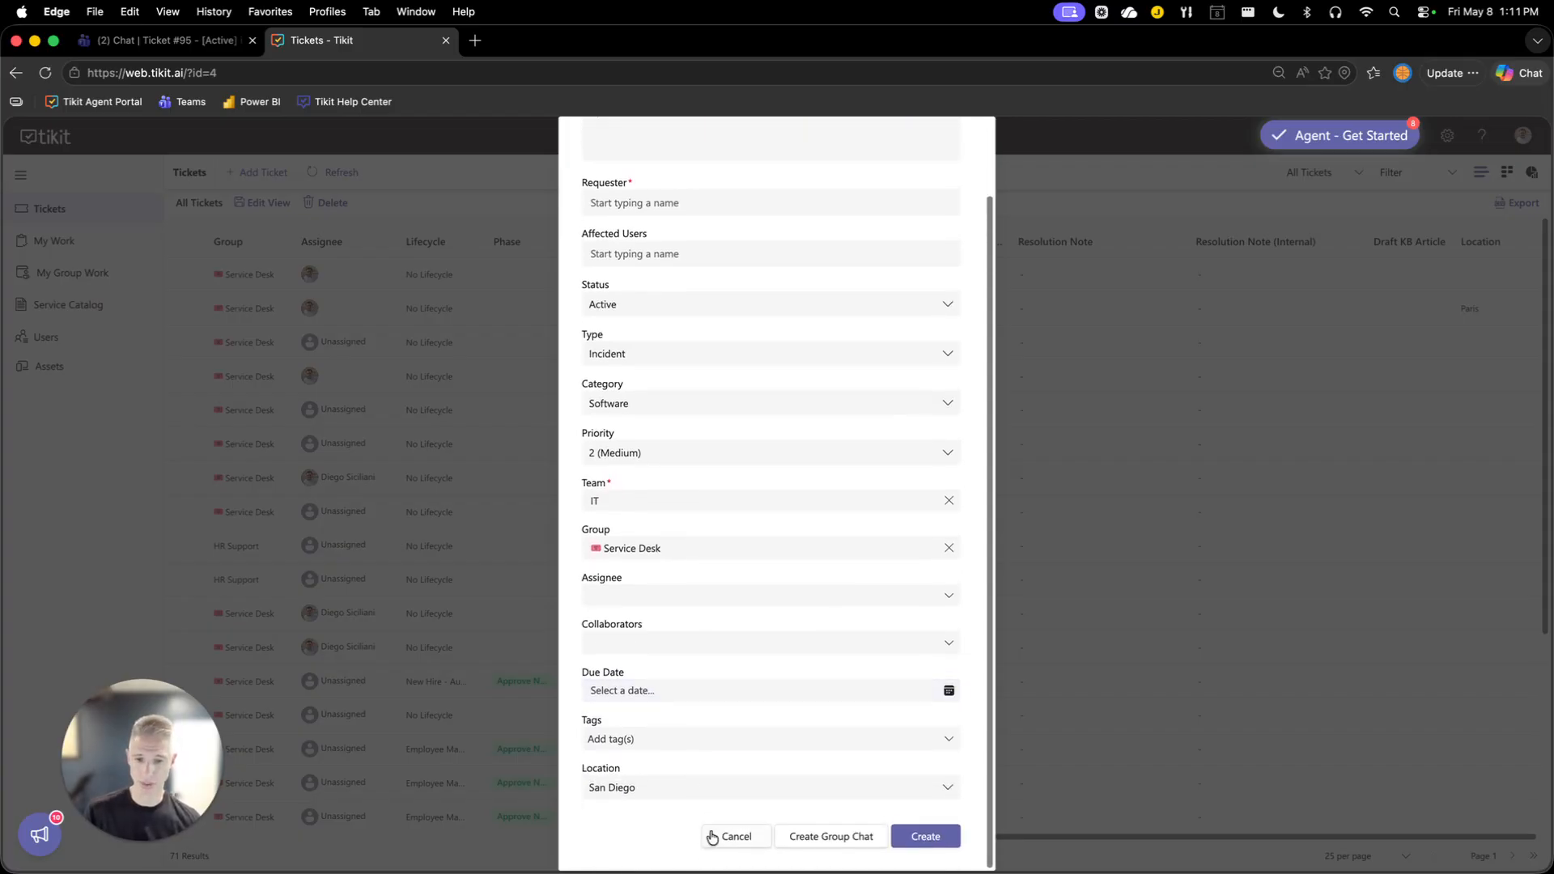
click(712, 837)
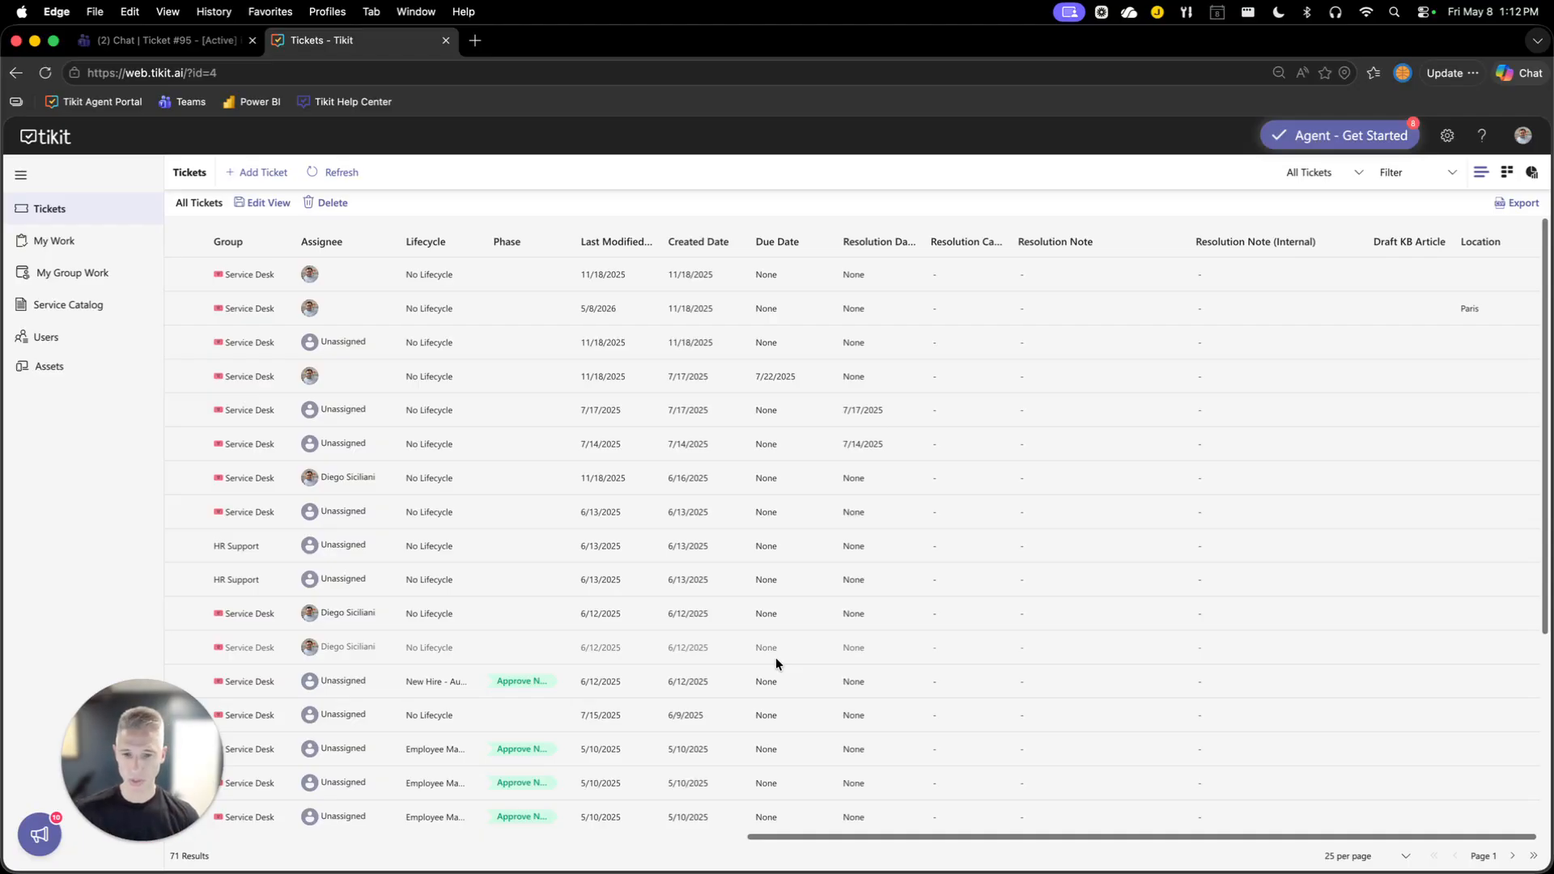
Switch to Teams and send "new ticket" to the Tikit Virtual Agent chat.
key(ctrl+alt+Right)
click(723, 639)
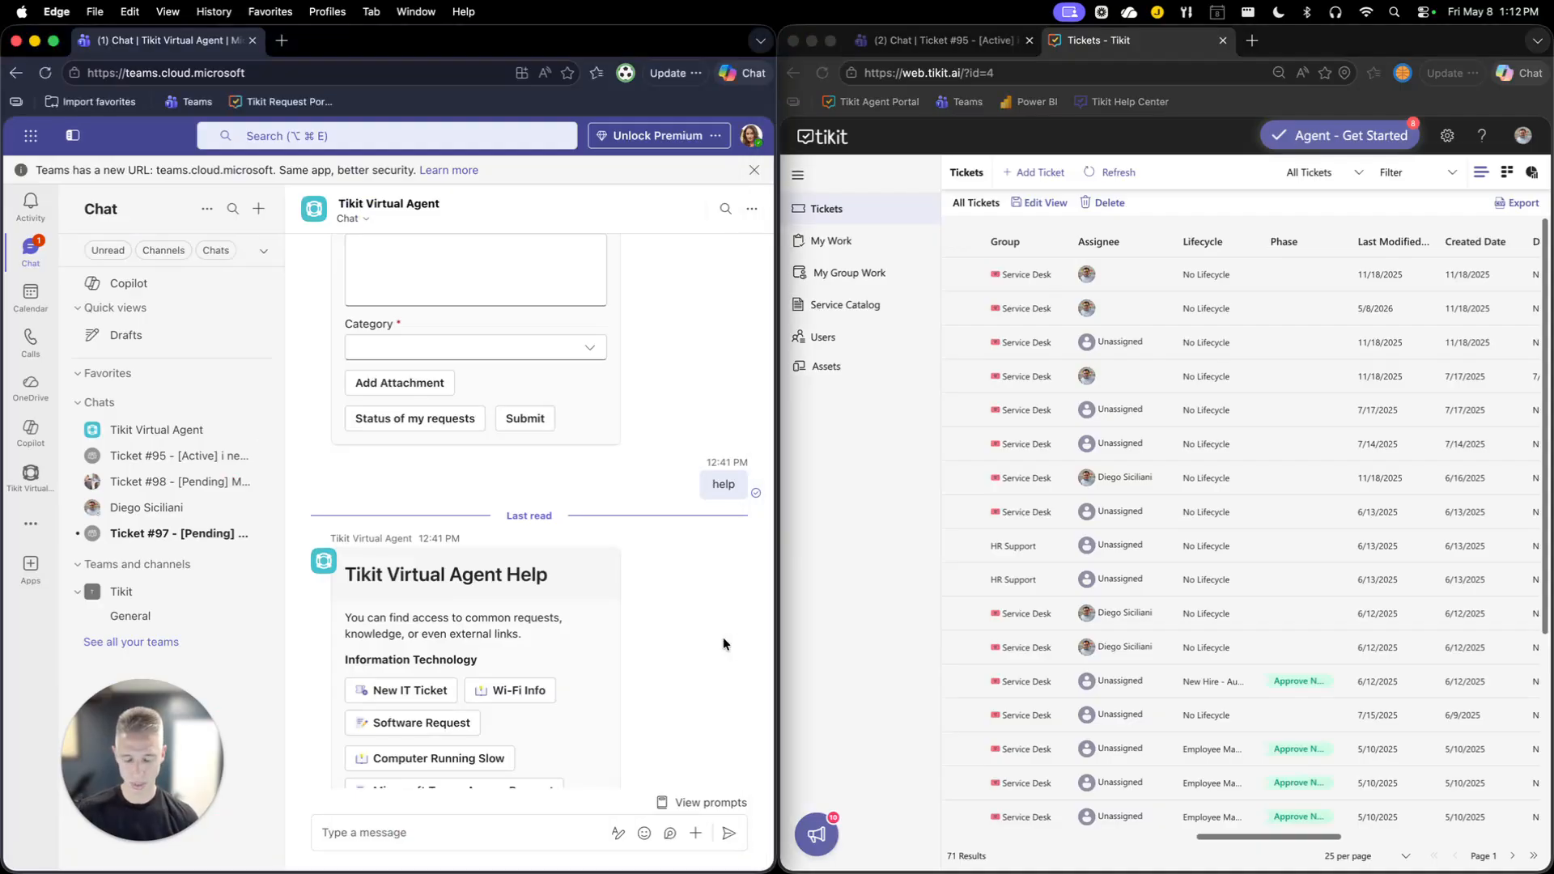
click(30, 477)
drag(110, 706, 767, 605)
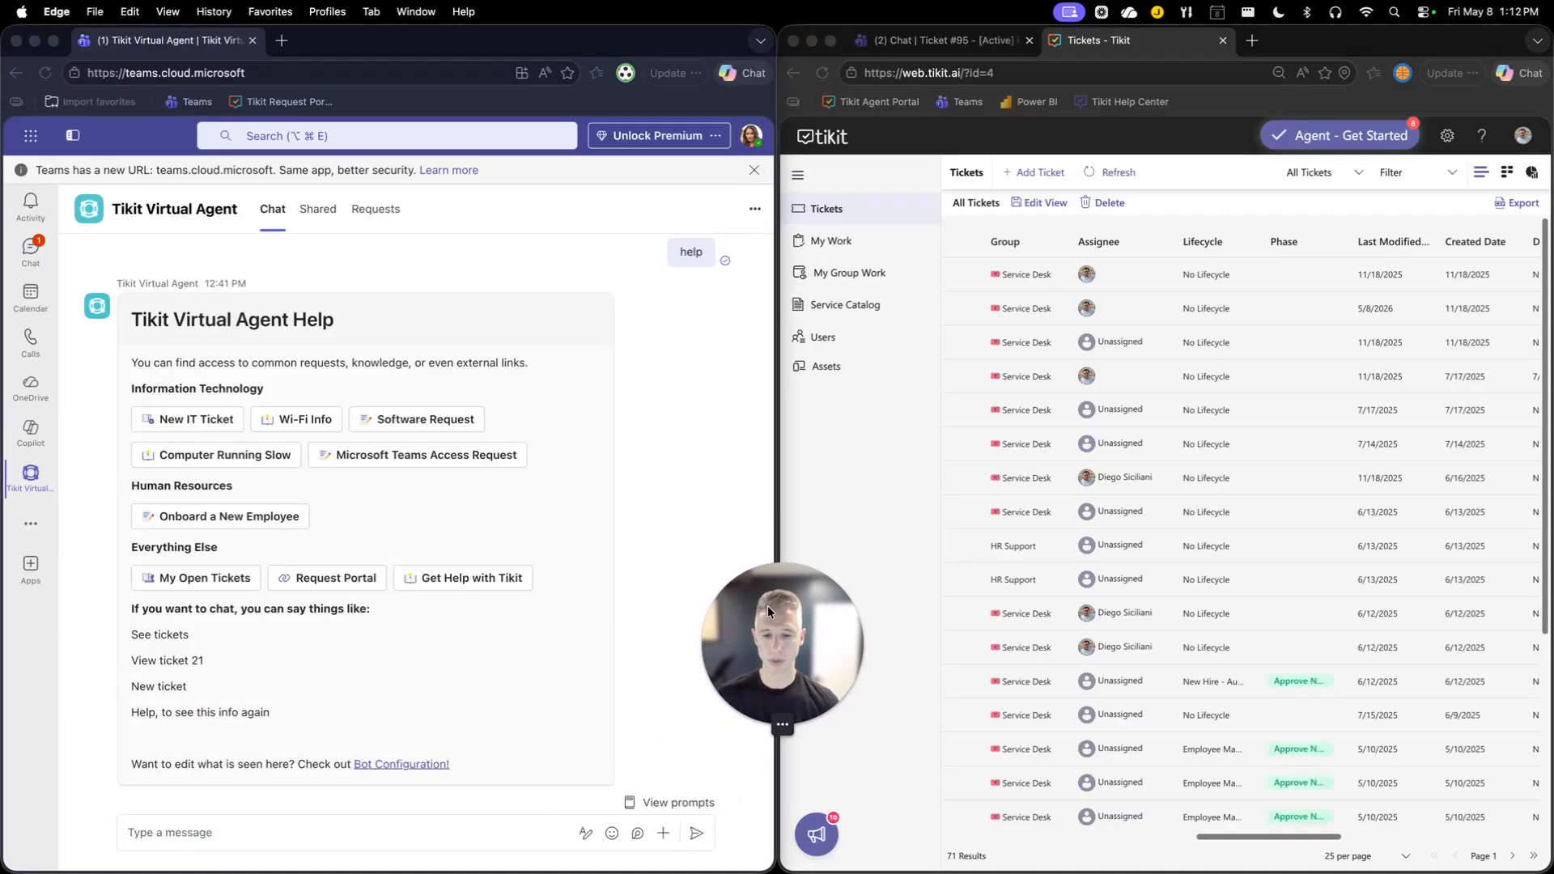
click(707, 510)
click(258, 830)
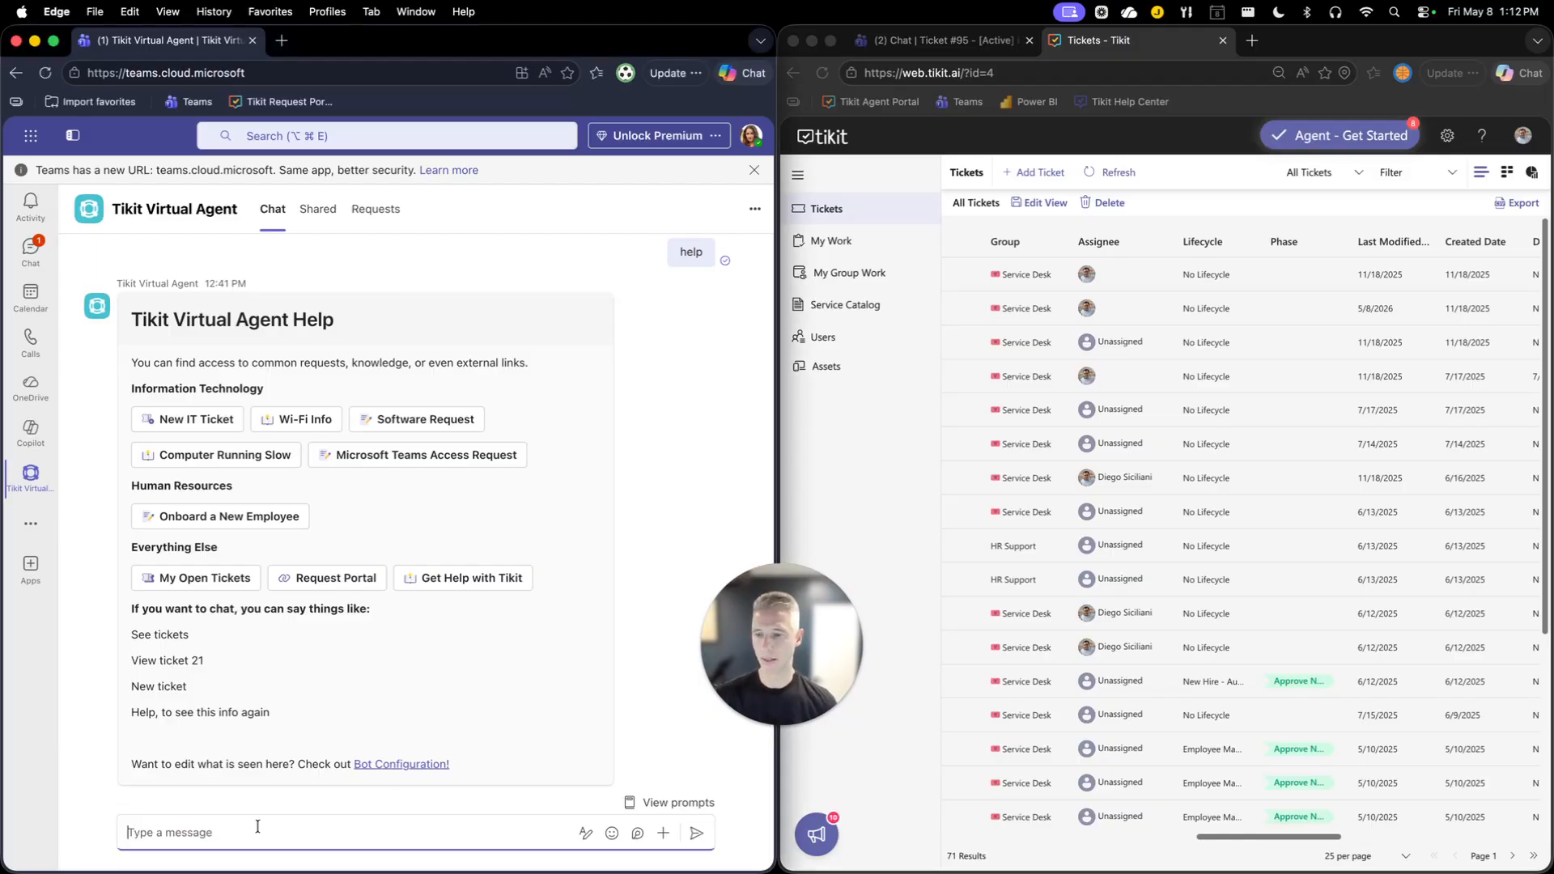
text(new ticket)
key(Return)
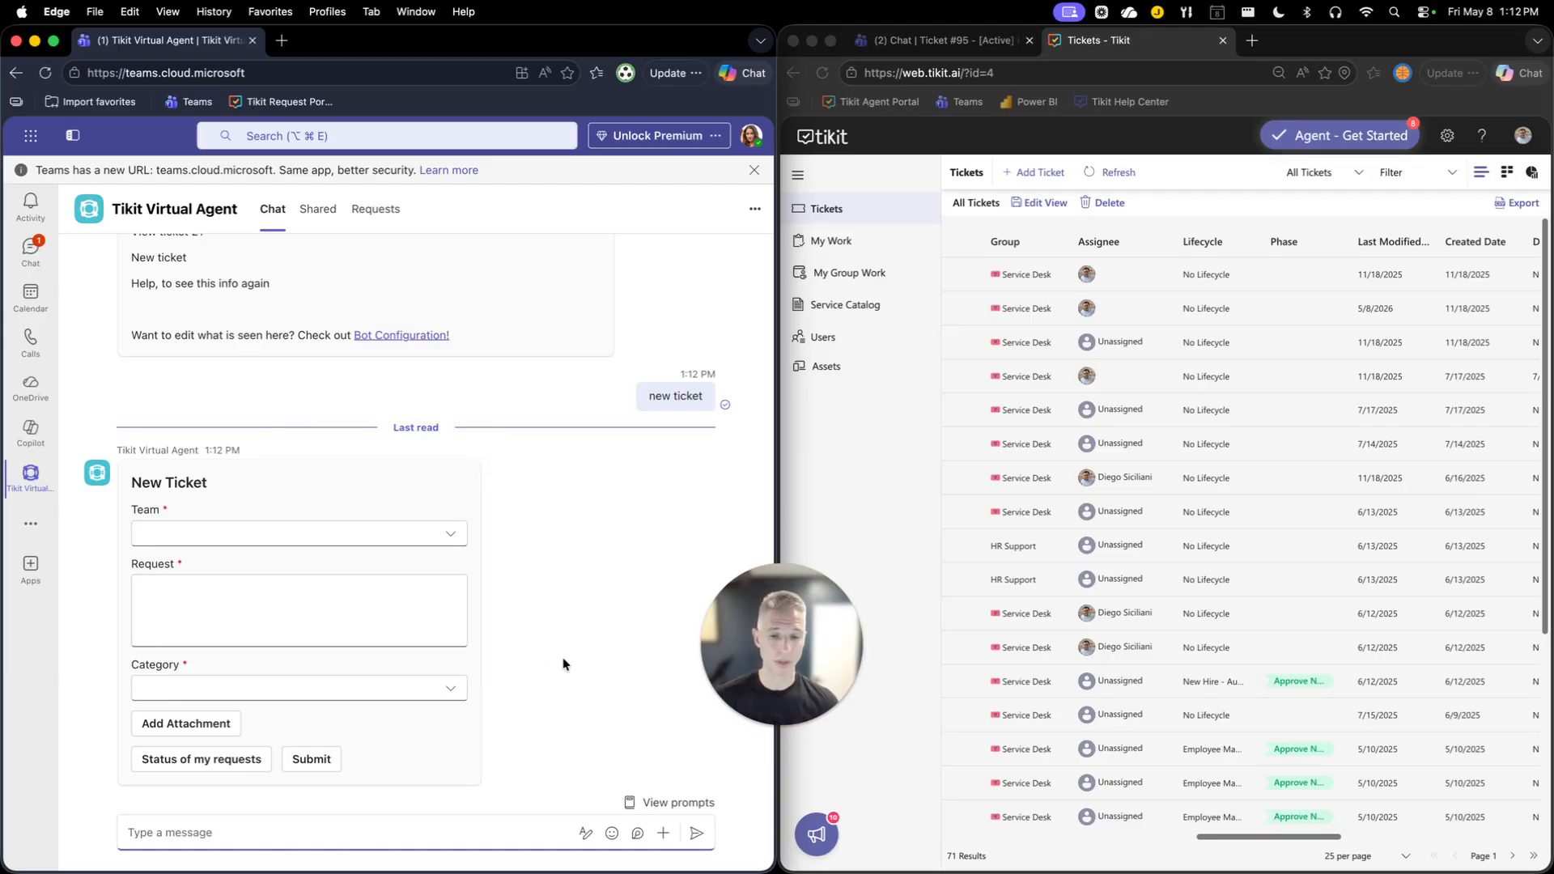
Return to Tikit and open the Default Form: Requester Create Ticket in the form settings.
click(858, 467)
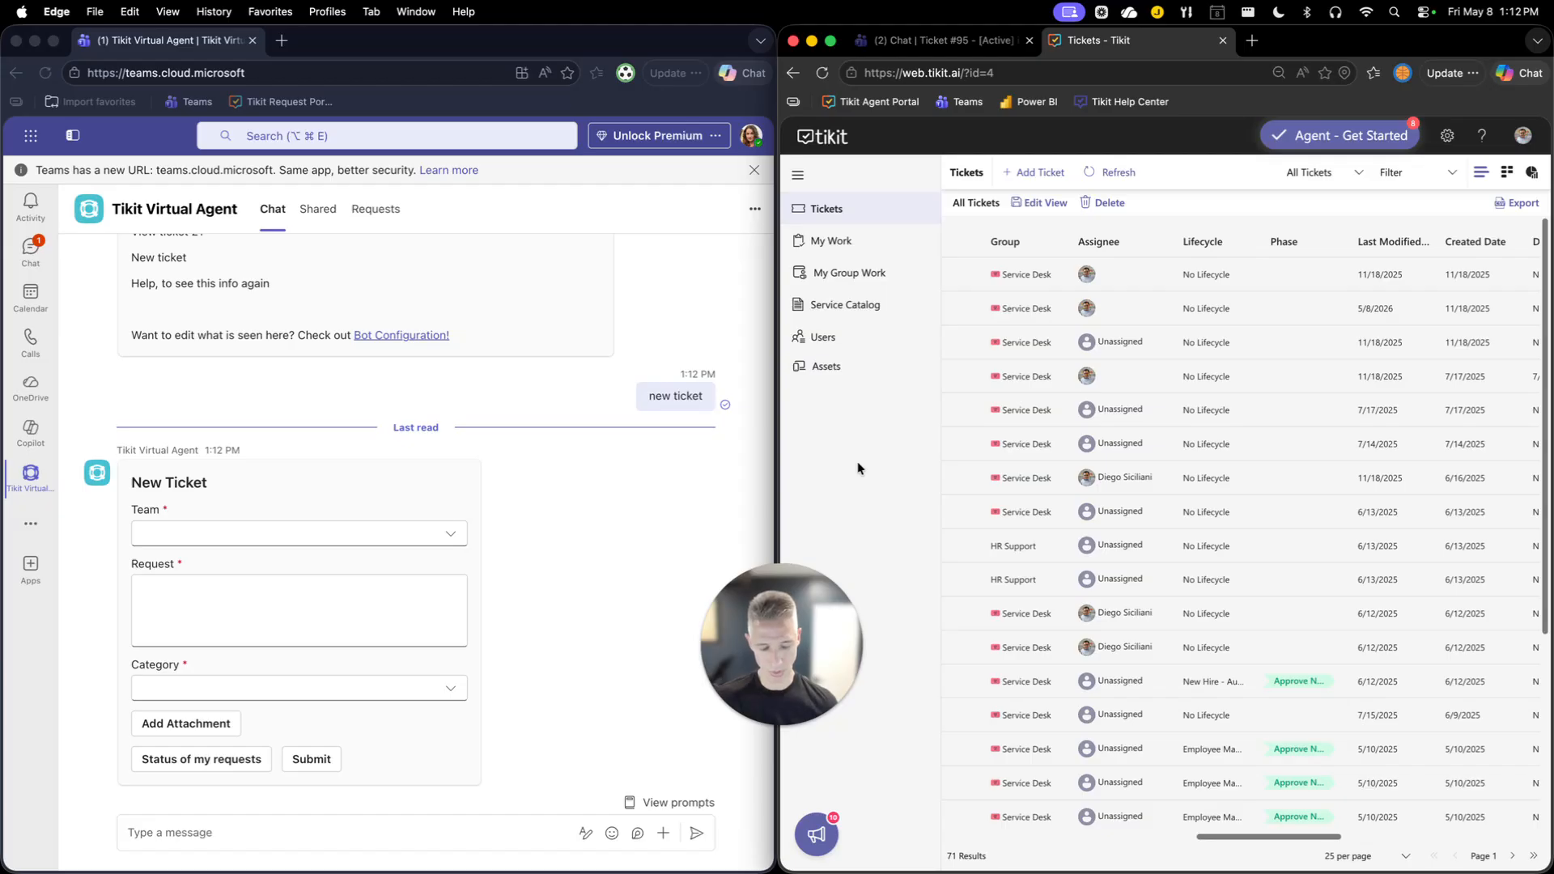
key(ctrl+alt+Return)
drag(809, 592, 186, 683)
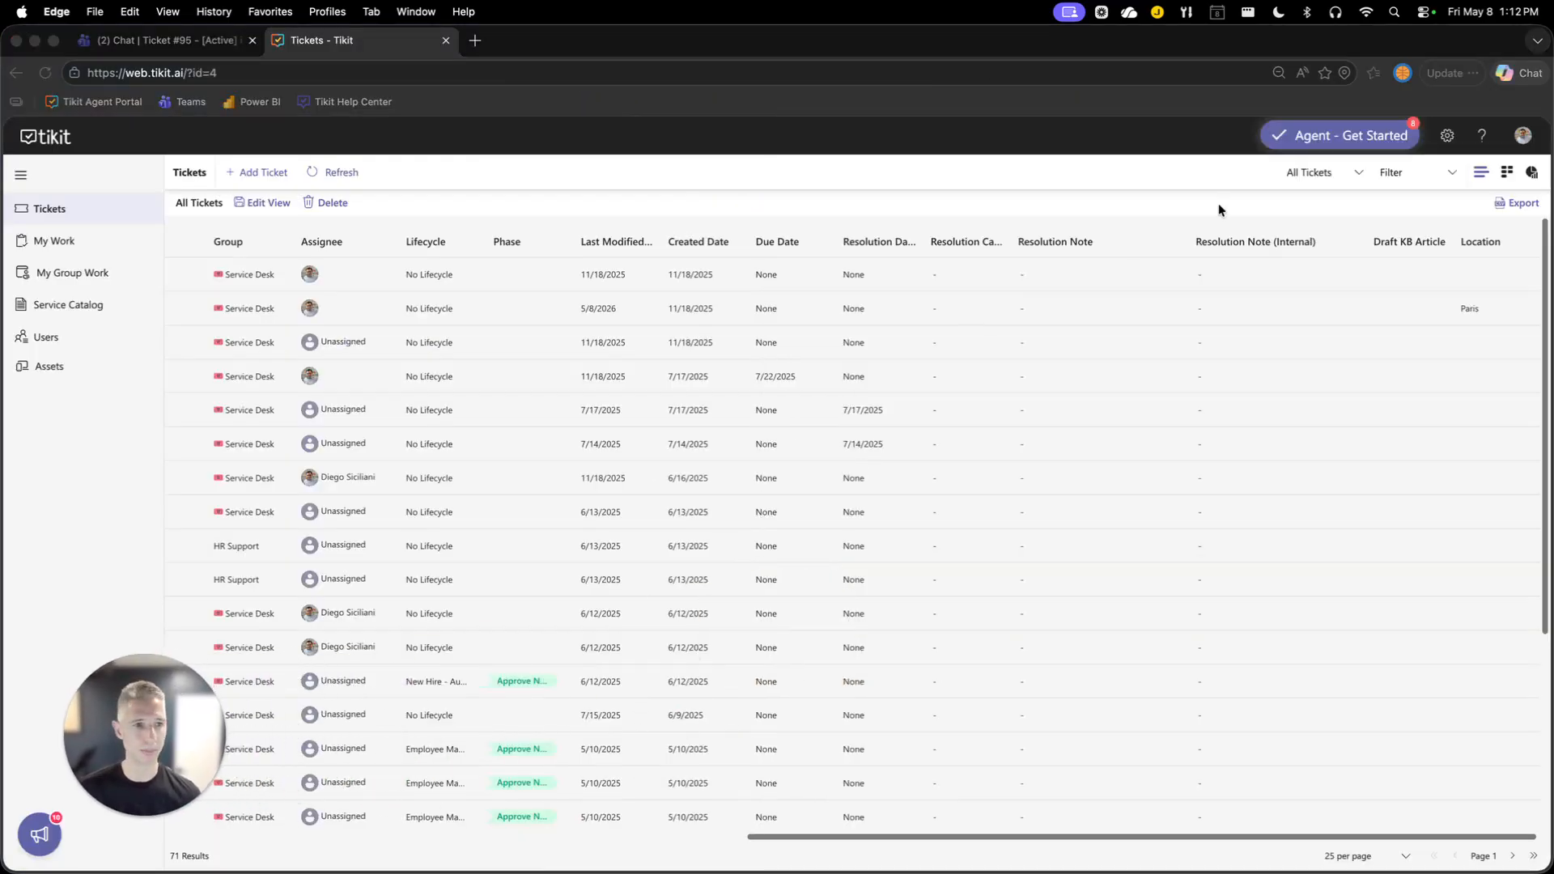
click(1446, 135)
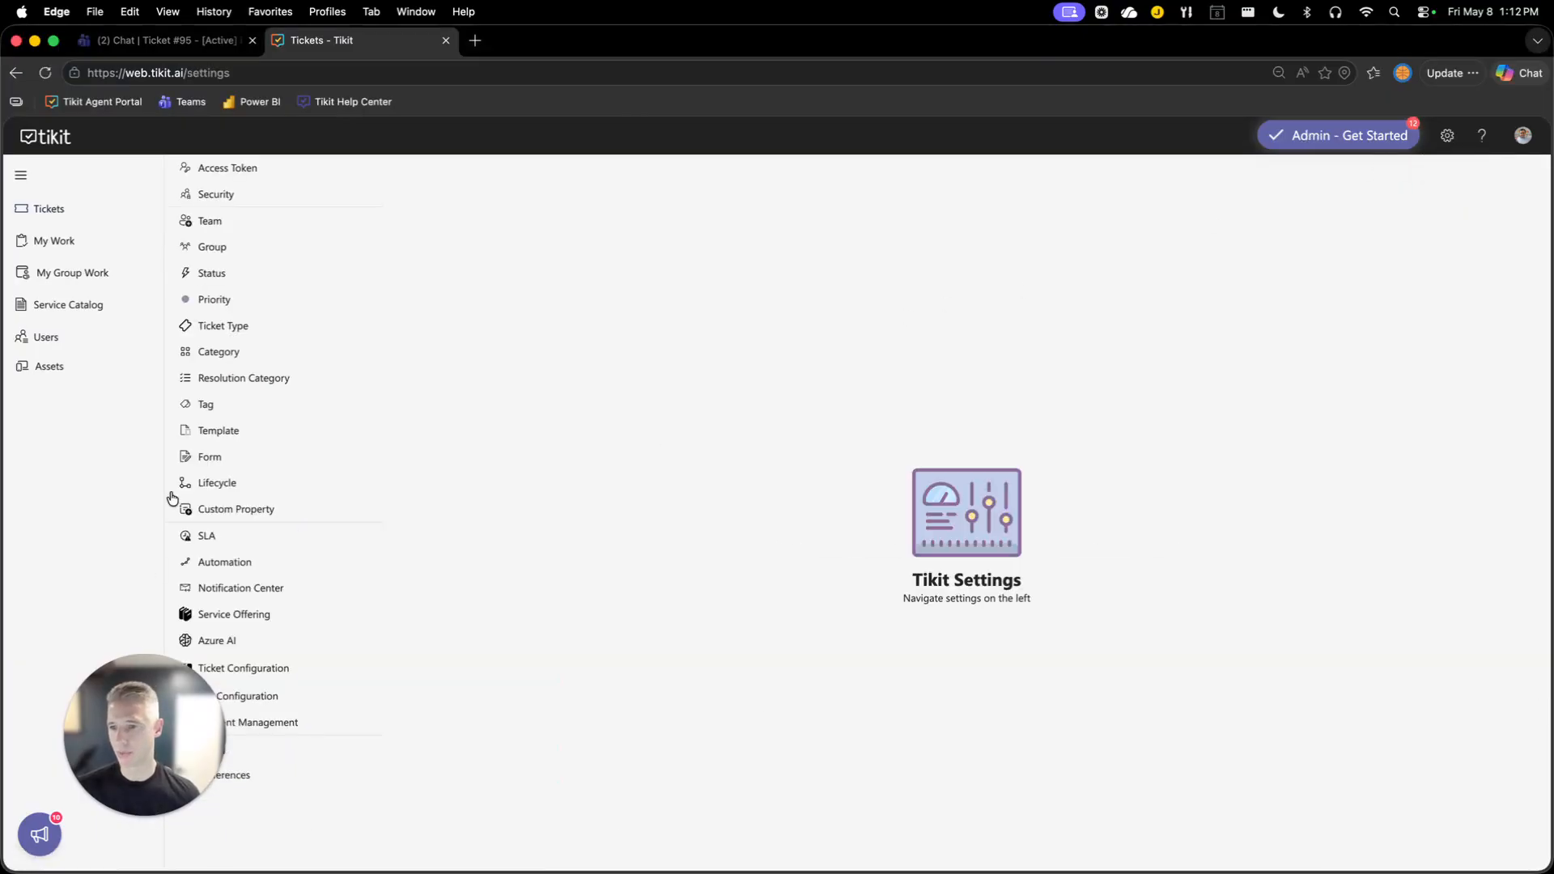
click(195, 458)
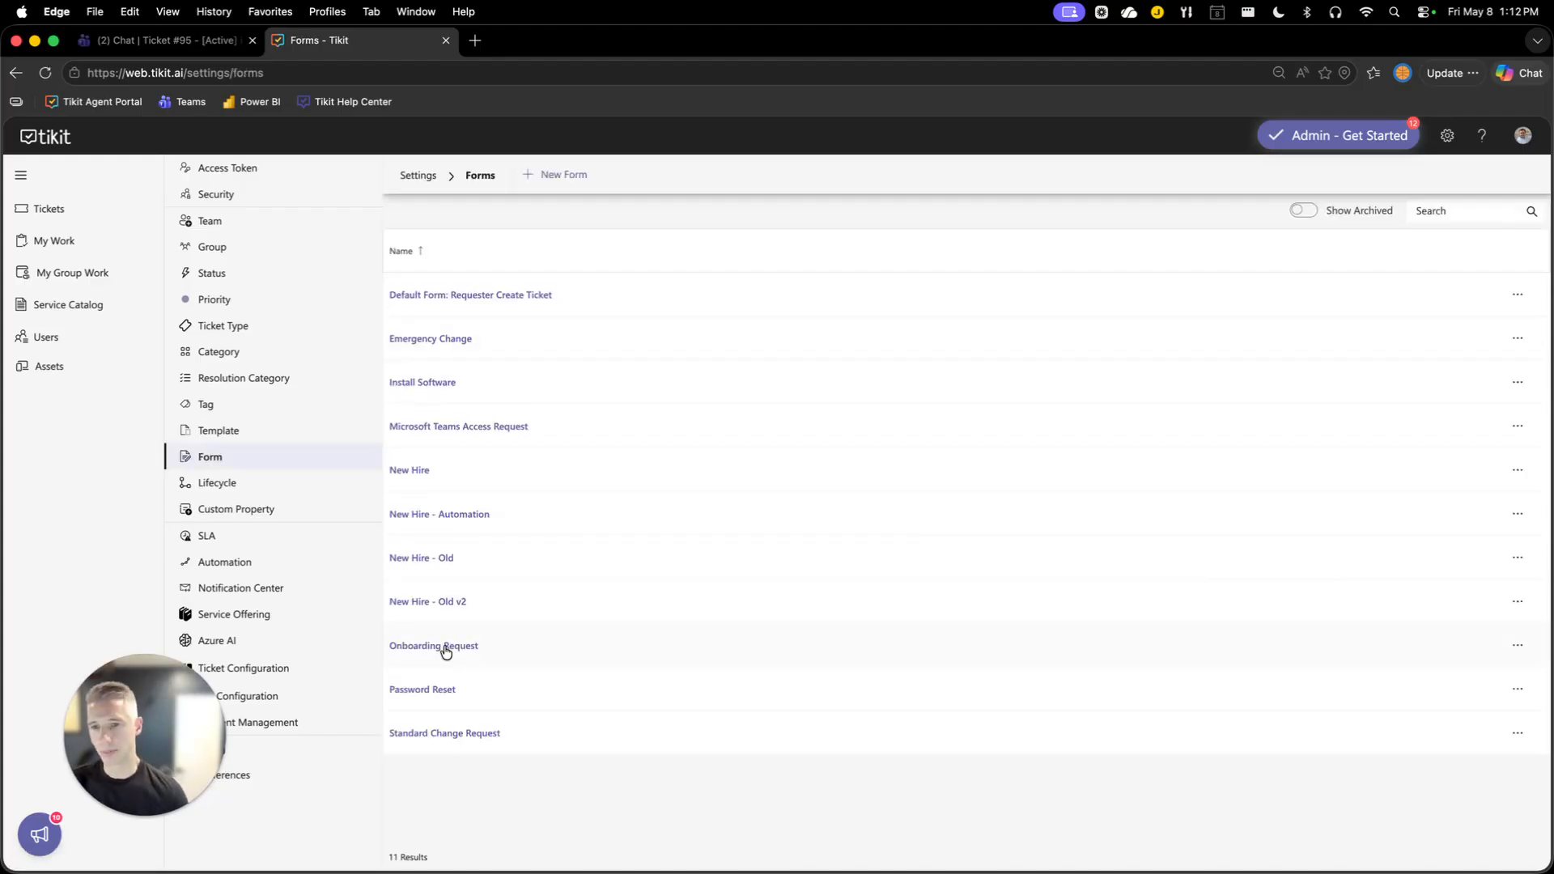
click(522, 296)
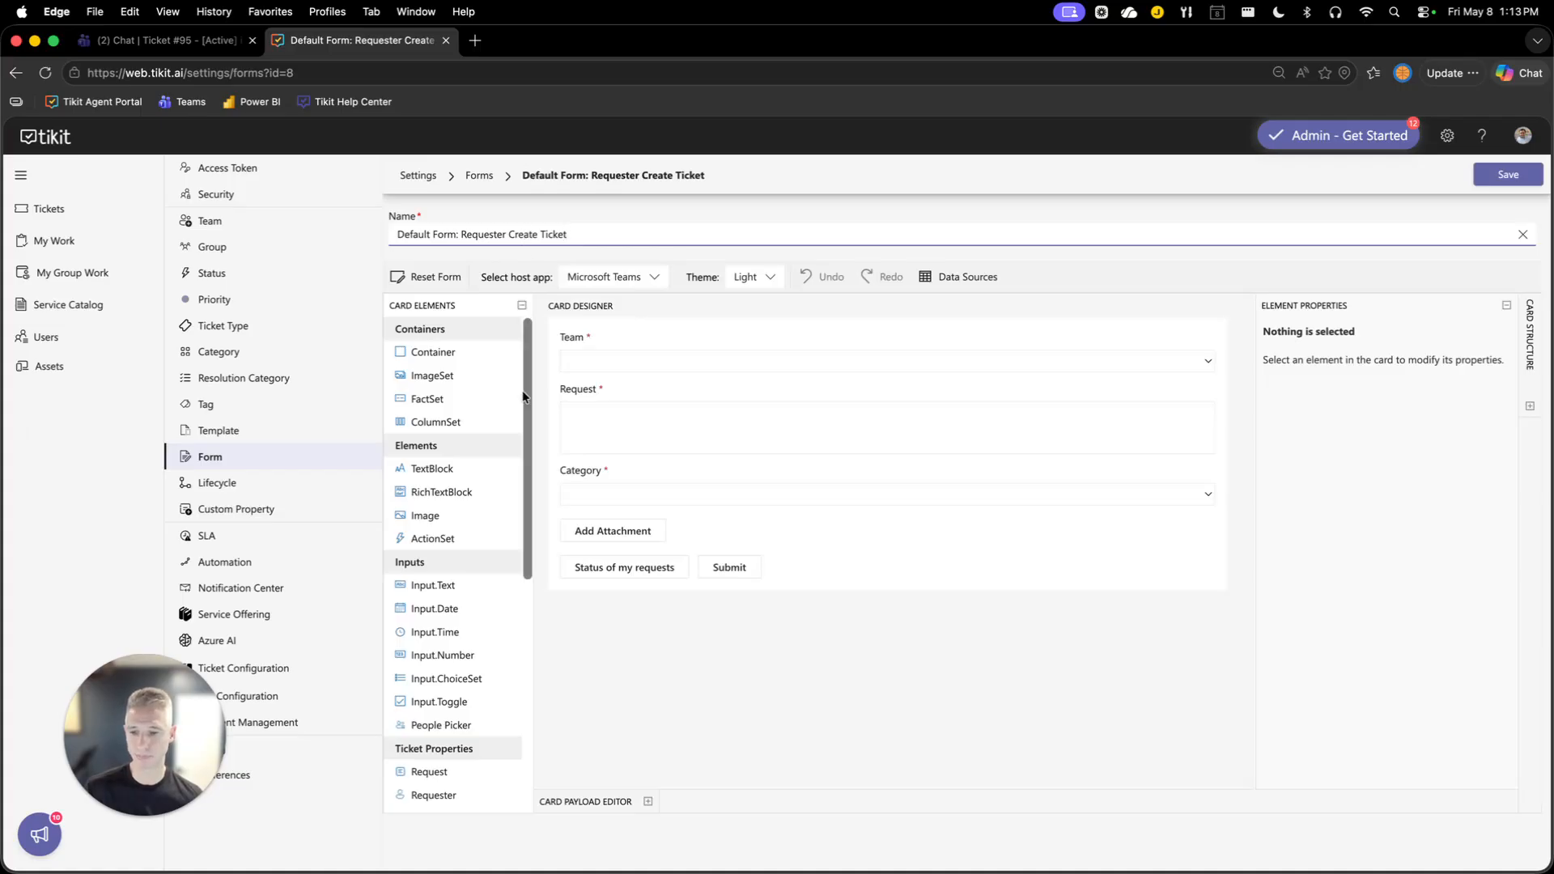
Add the Location custom property to the form below the Request field and mark it required.
scroll(522, 405, down, 10)
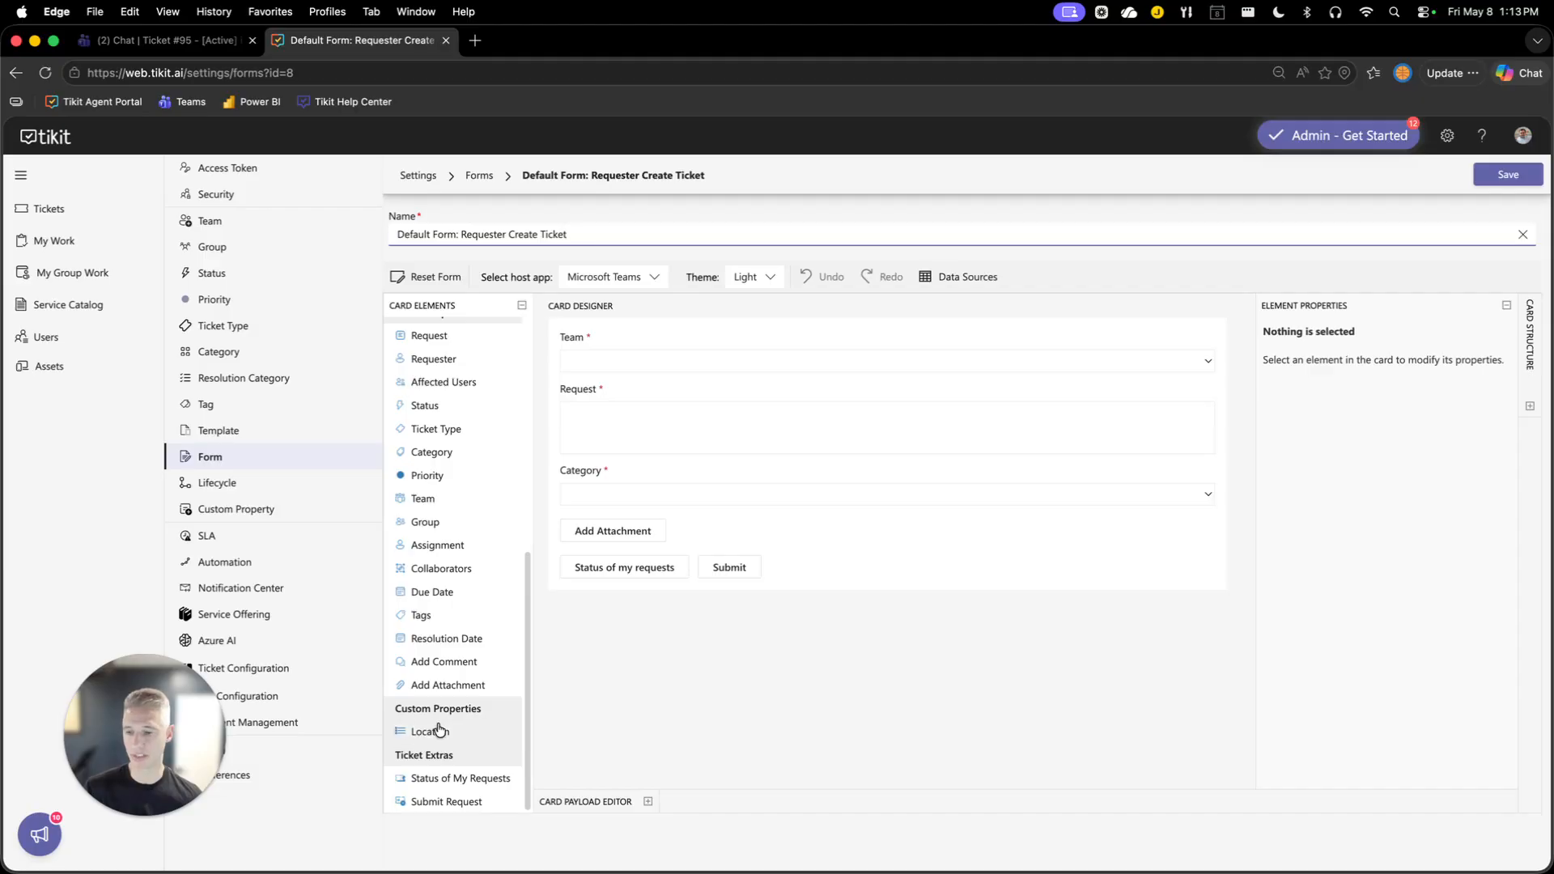
drag(433, 738, 591, 409)
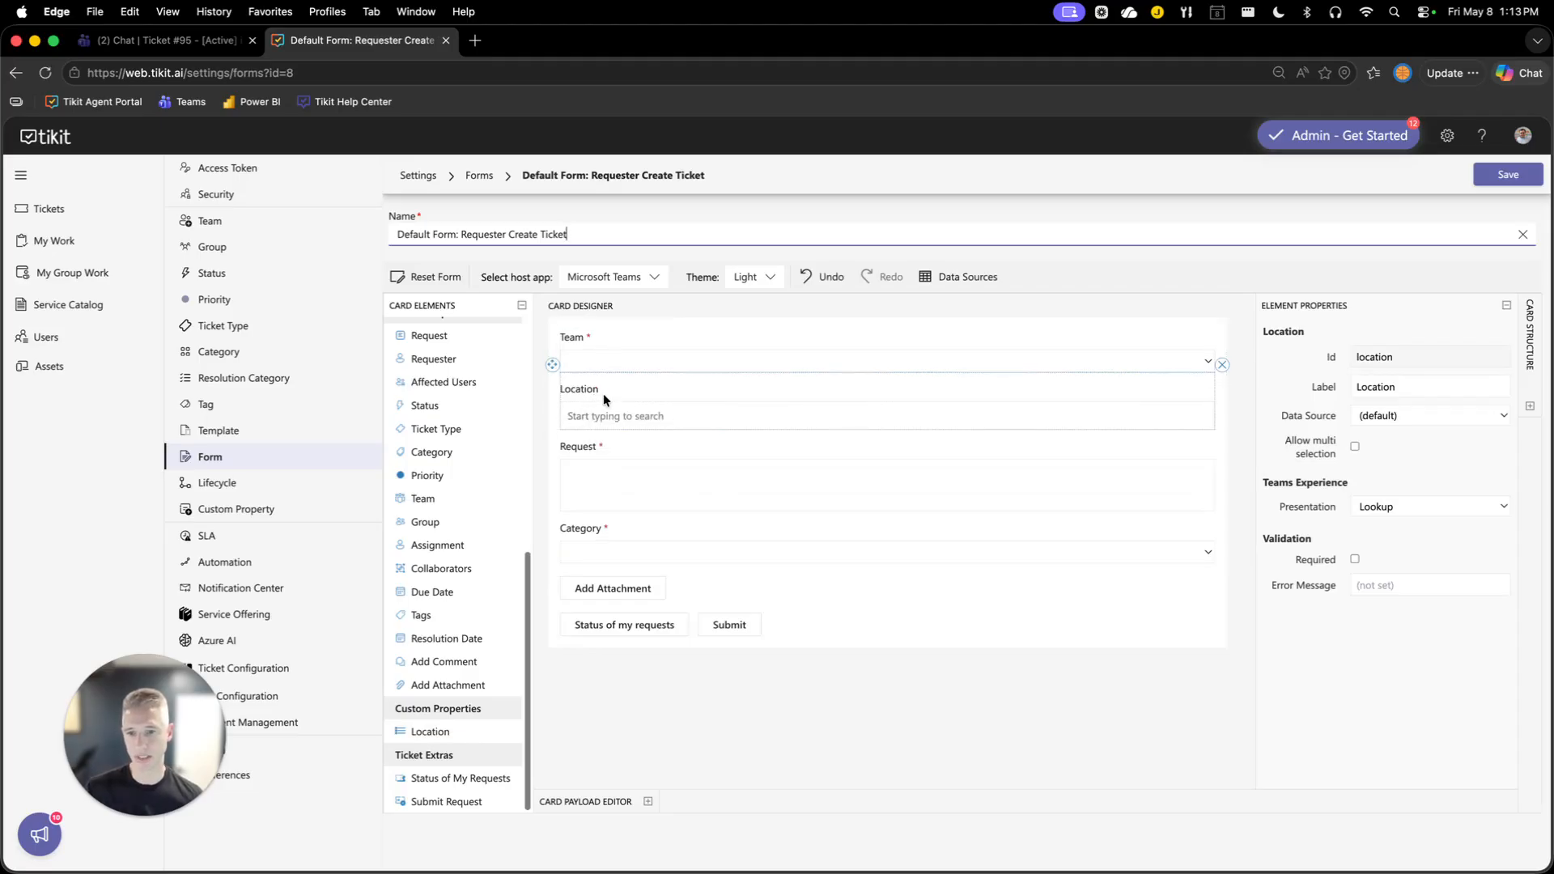
drag(600, 401, 615, 488)
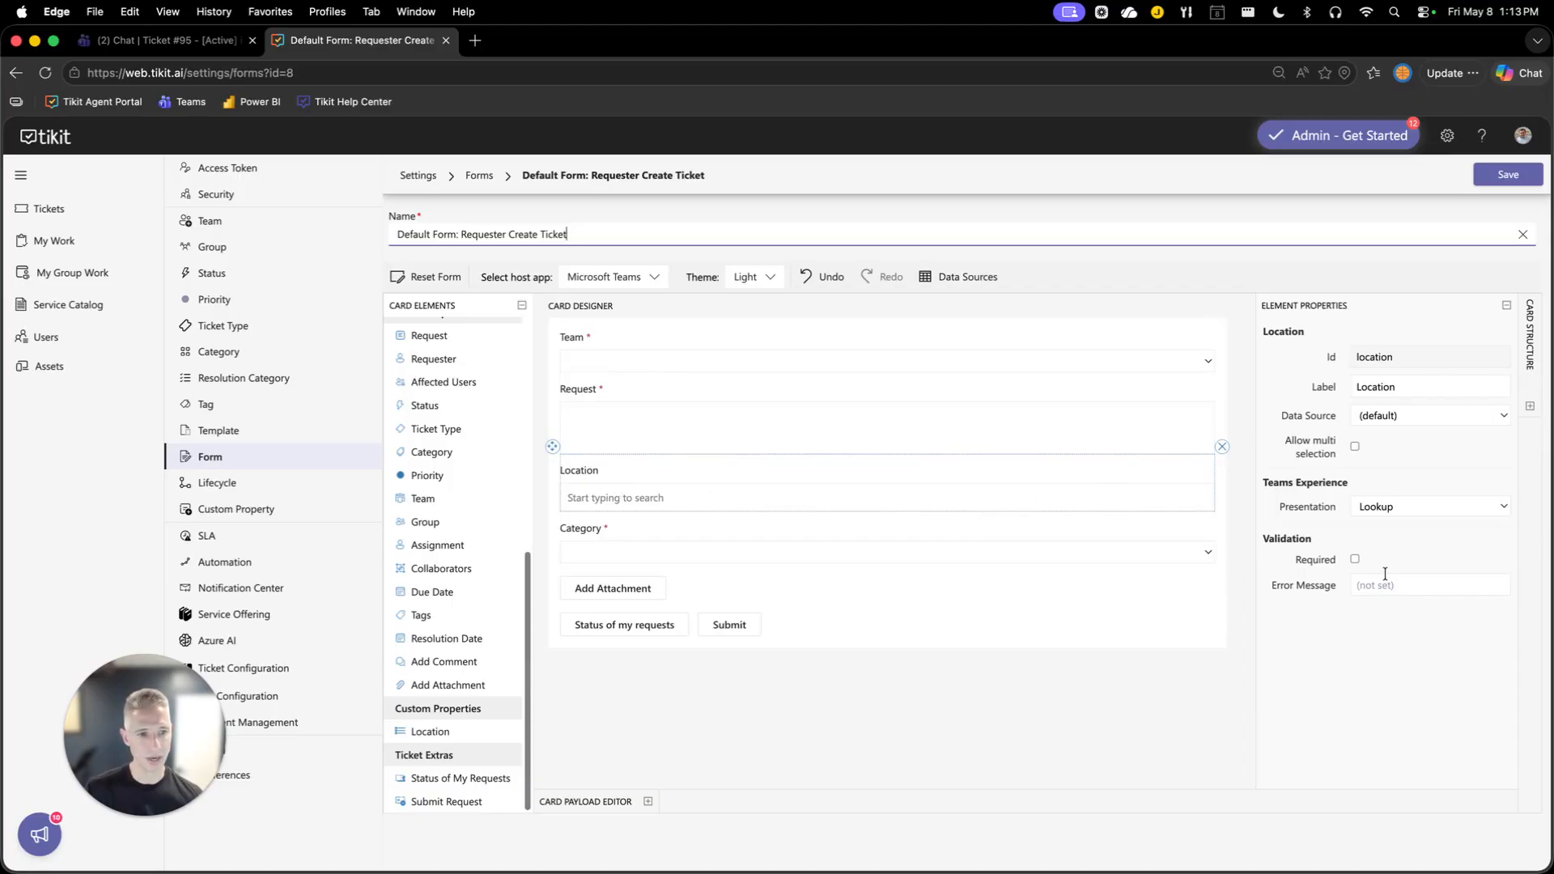
click(1354, 560)
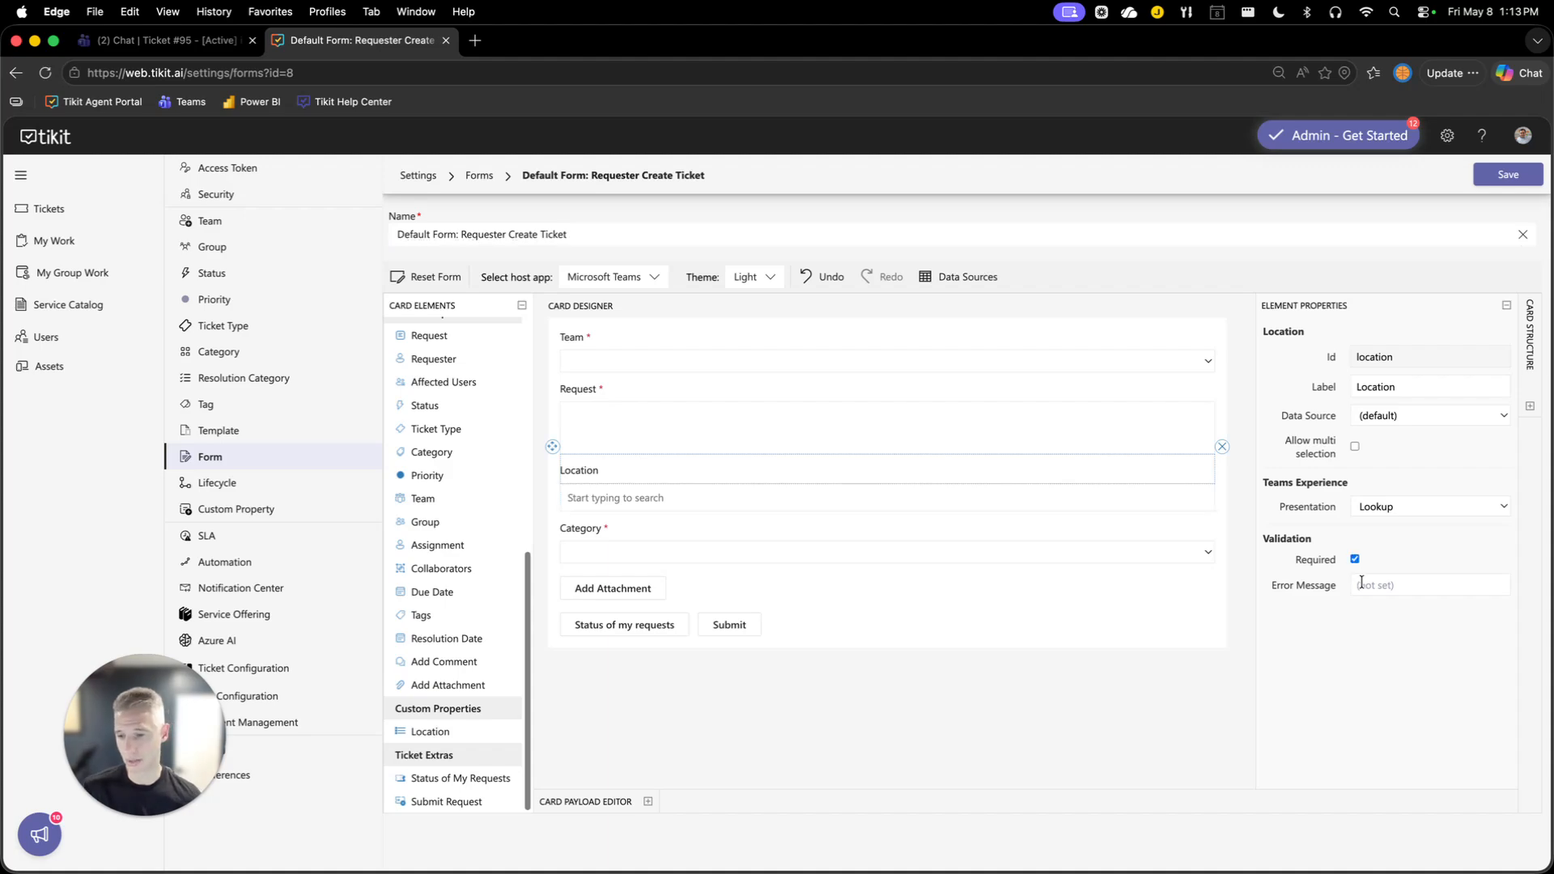
Set the Location field's error message to Required and save the form.
click(1361, 584)
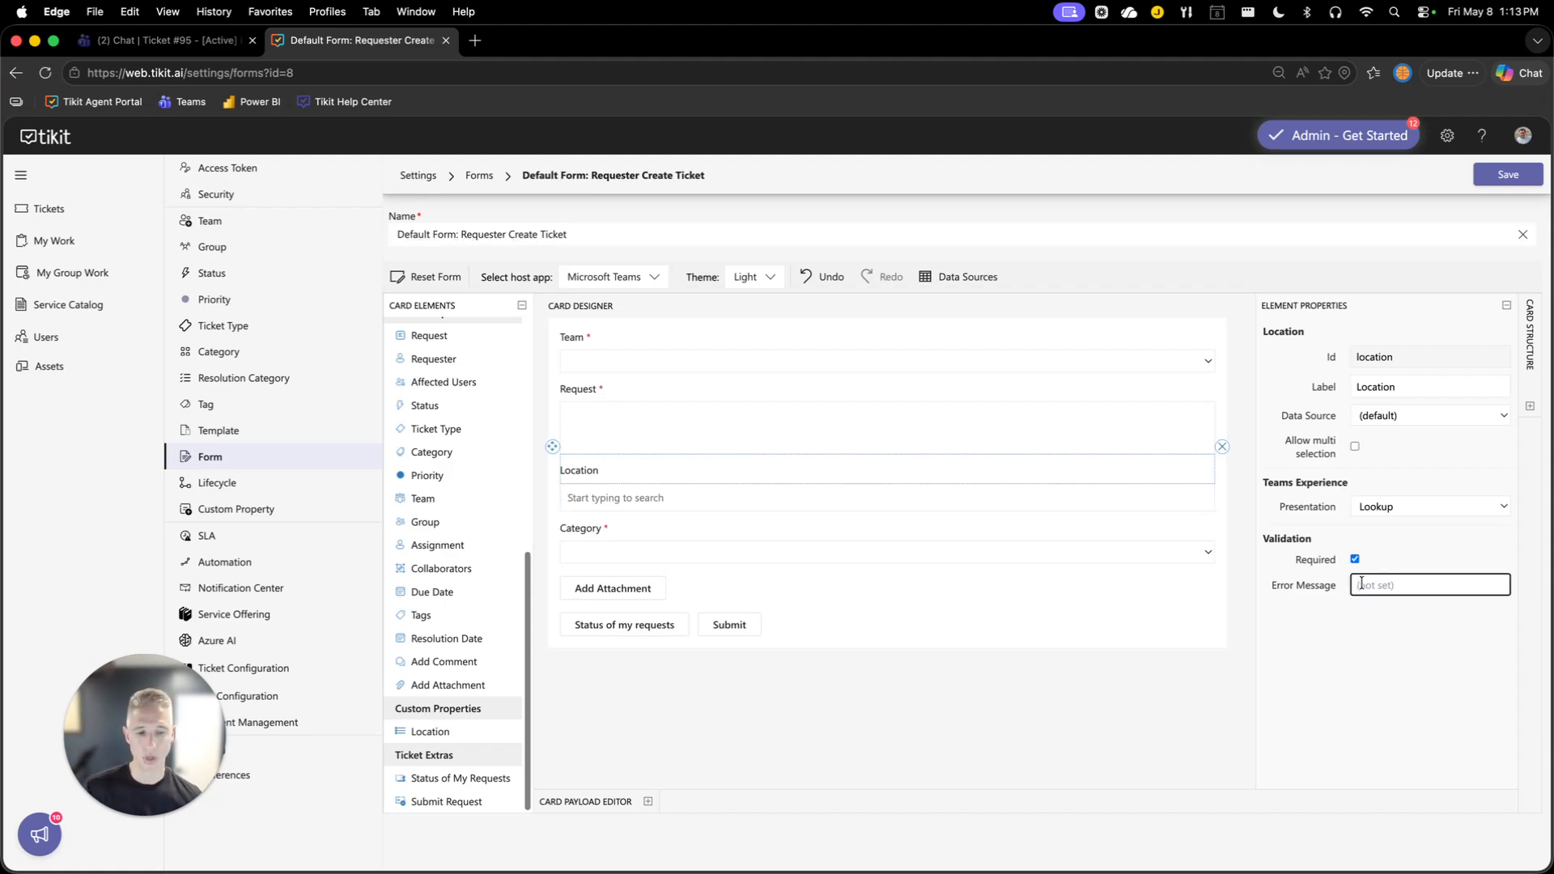
text(Required)
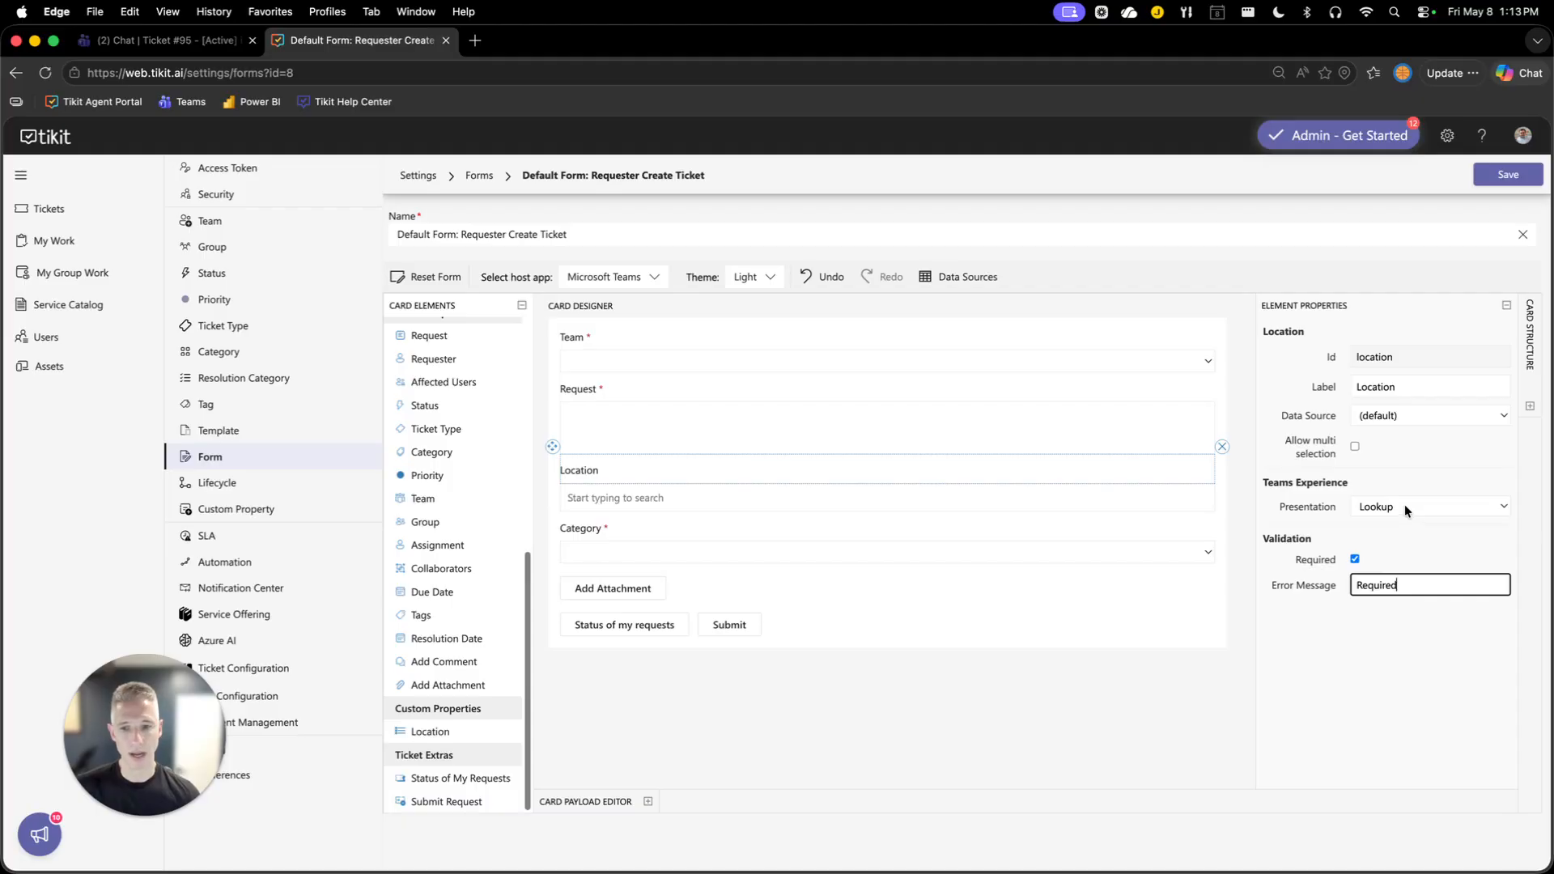
click(1489, 172)
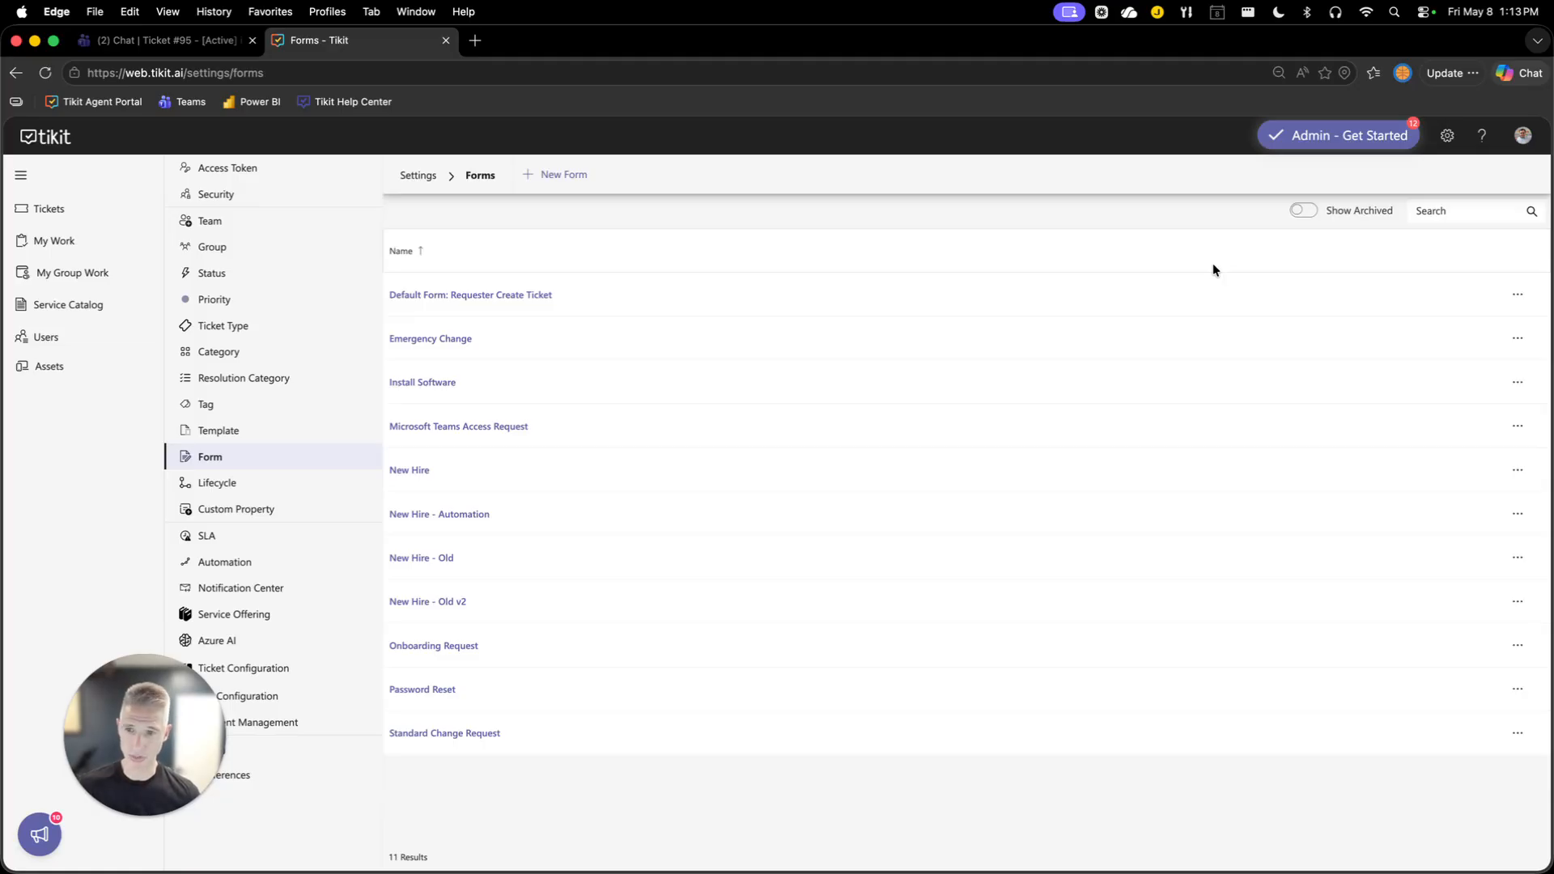
Switch to Teams and send "new ticket" again to the Tikit Virtual Agent chat.
key(ctrl+alt+Right)
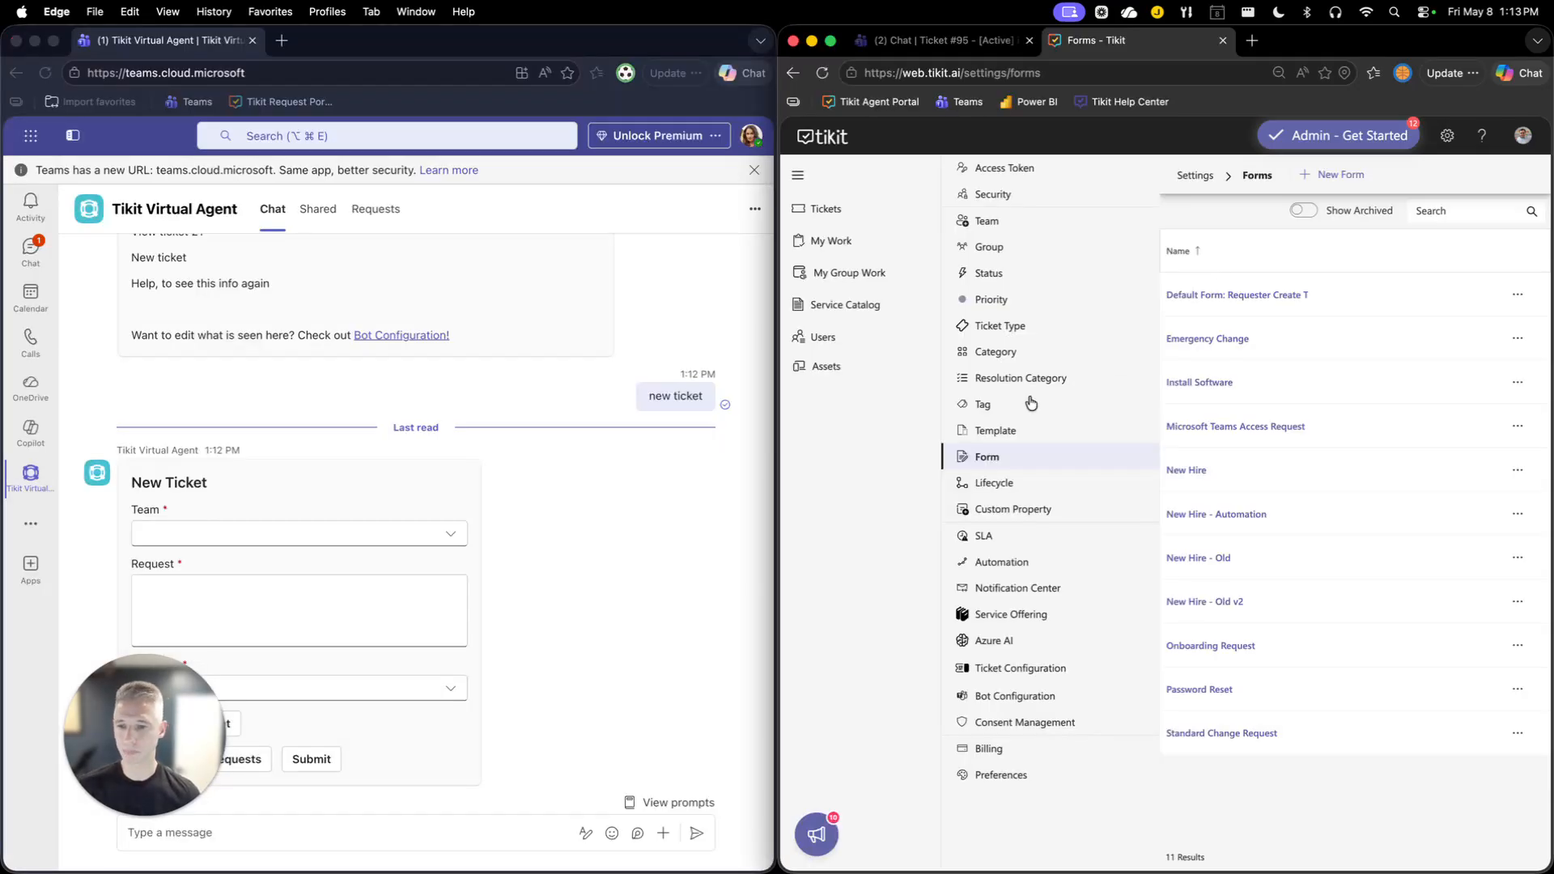
drag(173, 744, 802, 658)
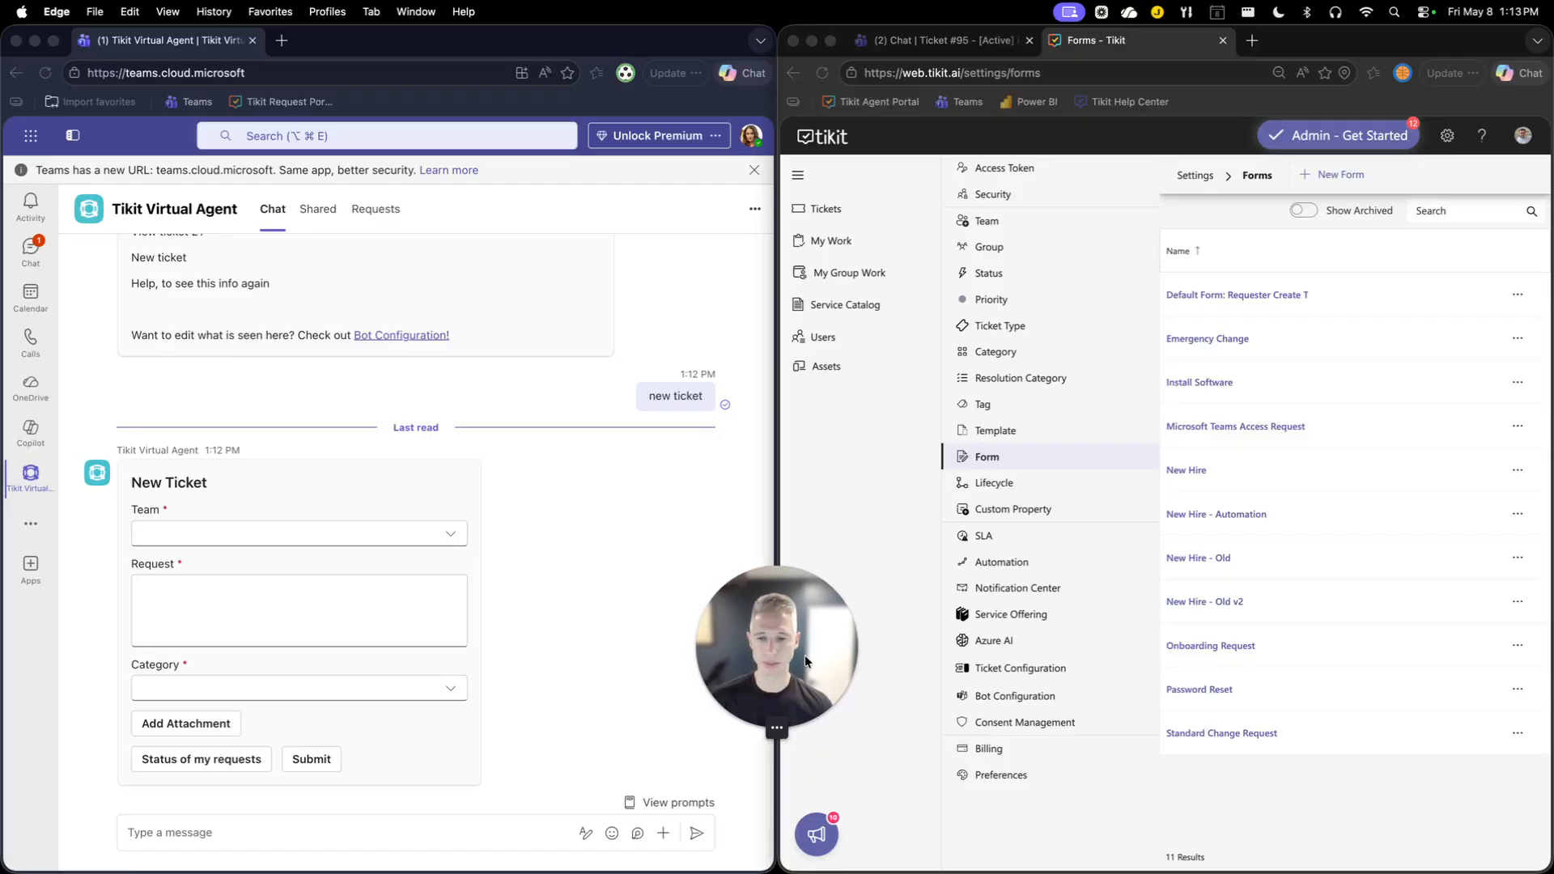
click(437, 819)
text(new ticket)
key(Return)
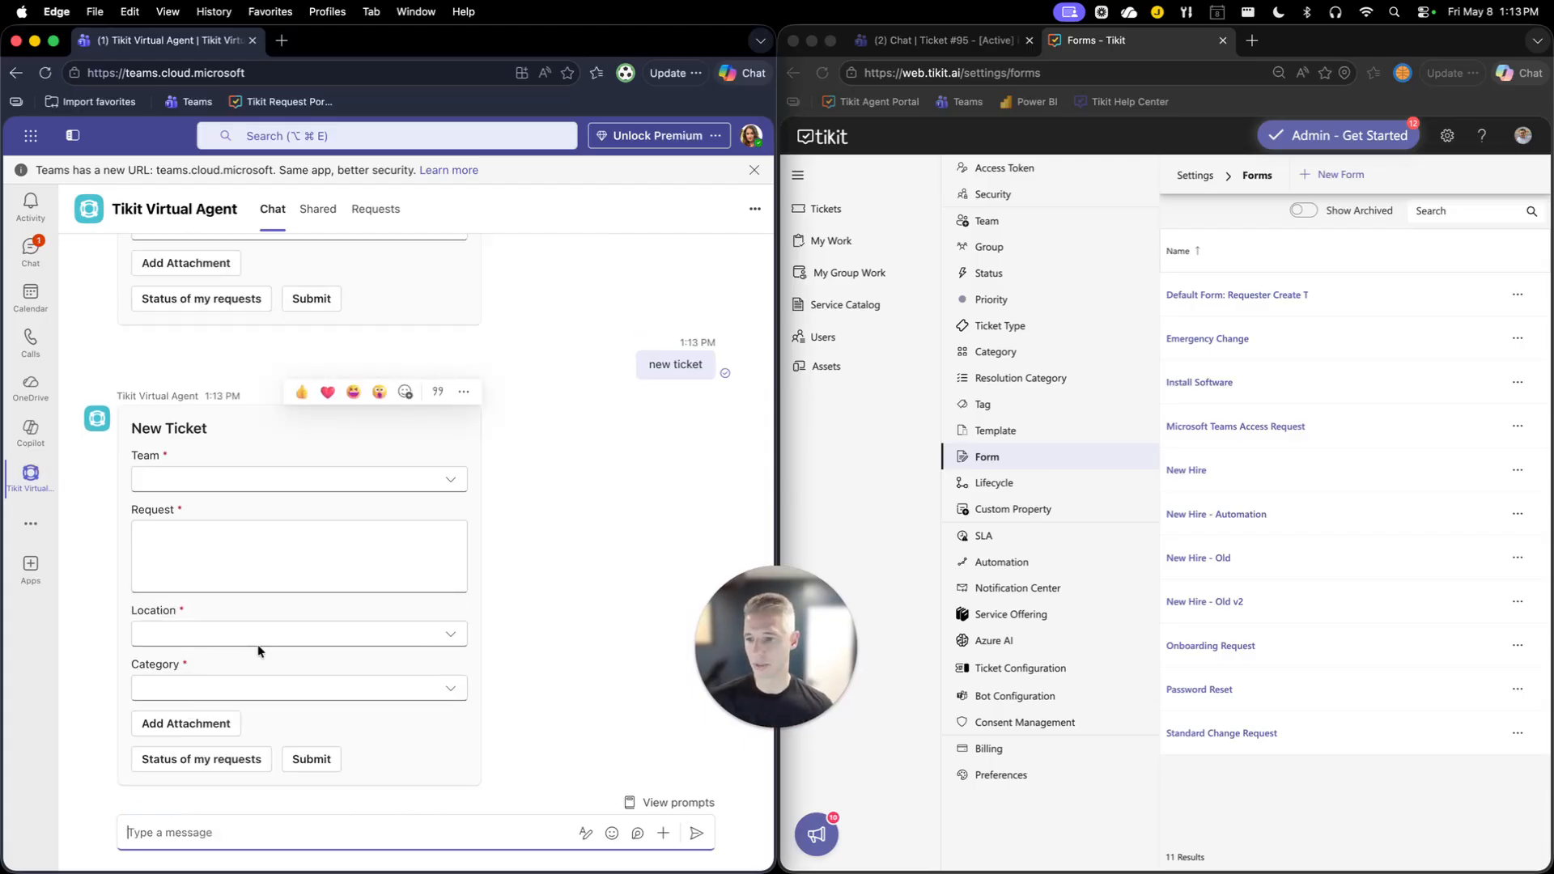
Open the Location dropdown in the new ticket card to review its options, then close it.
click(271, 629)
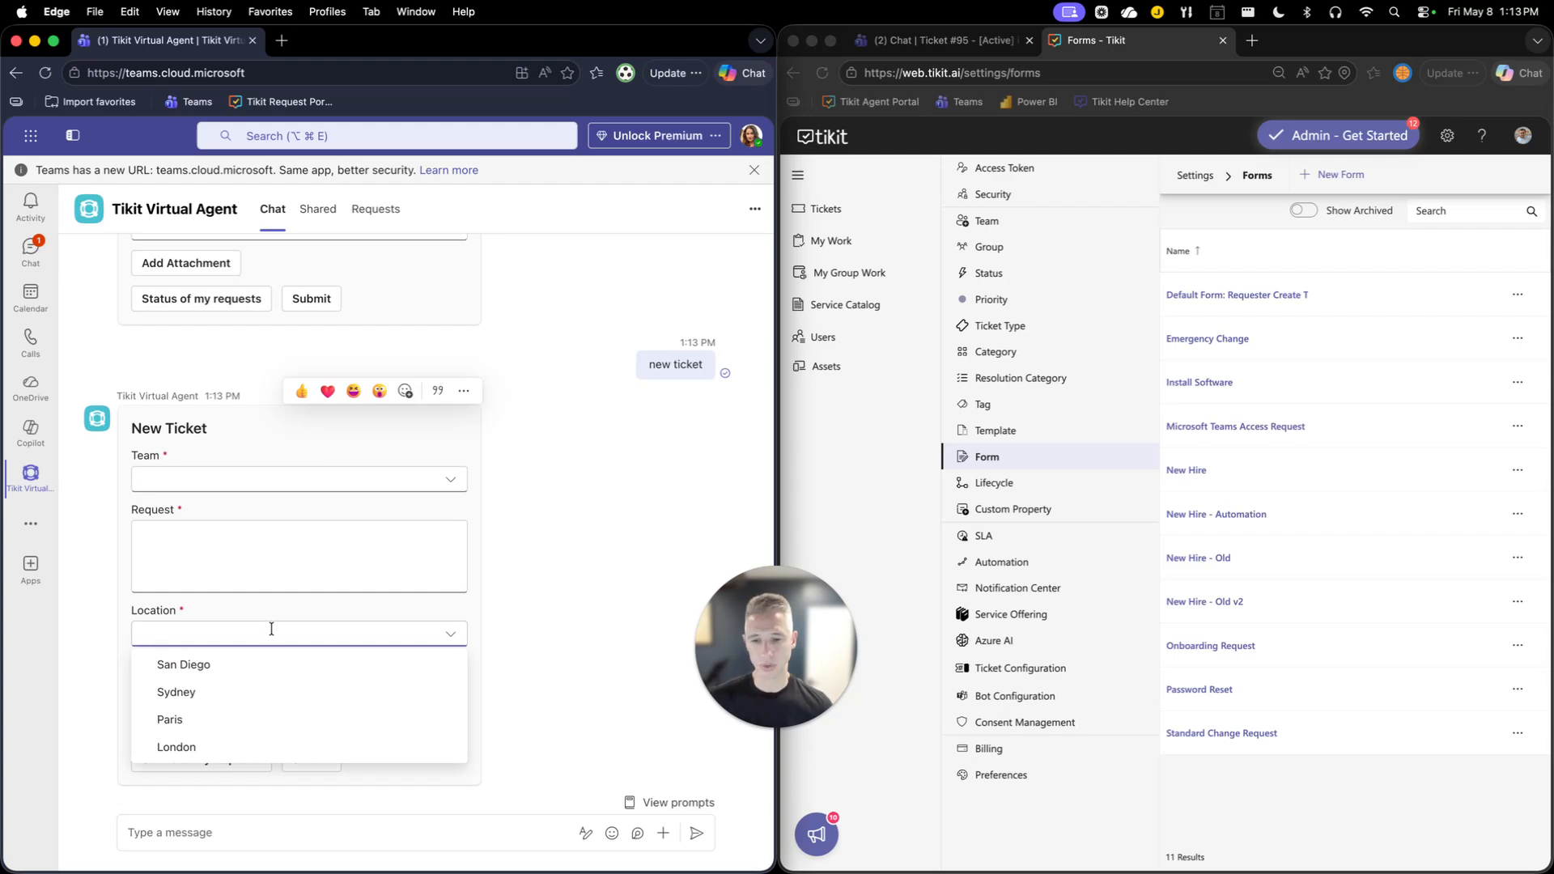
click(271, 630)
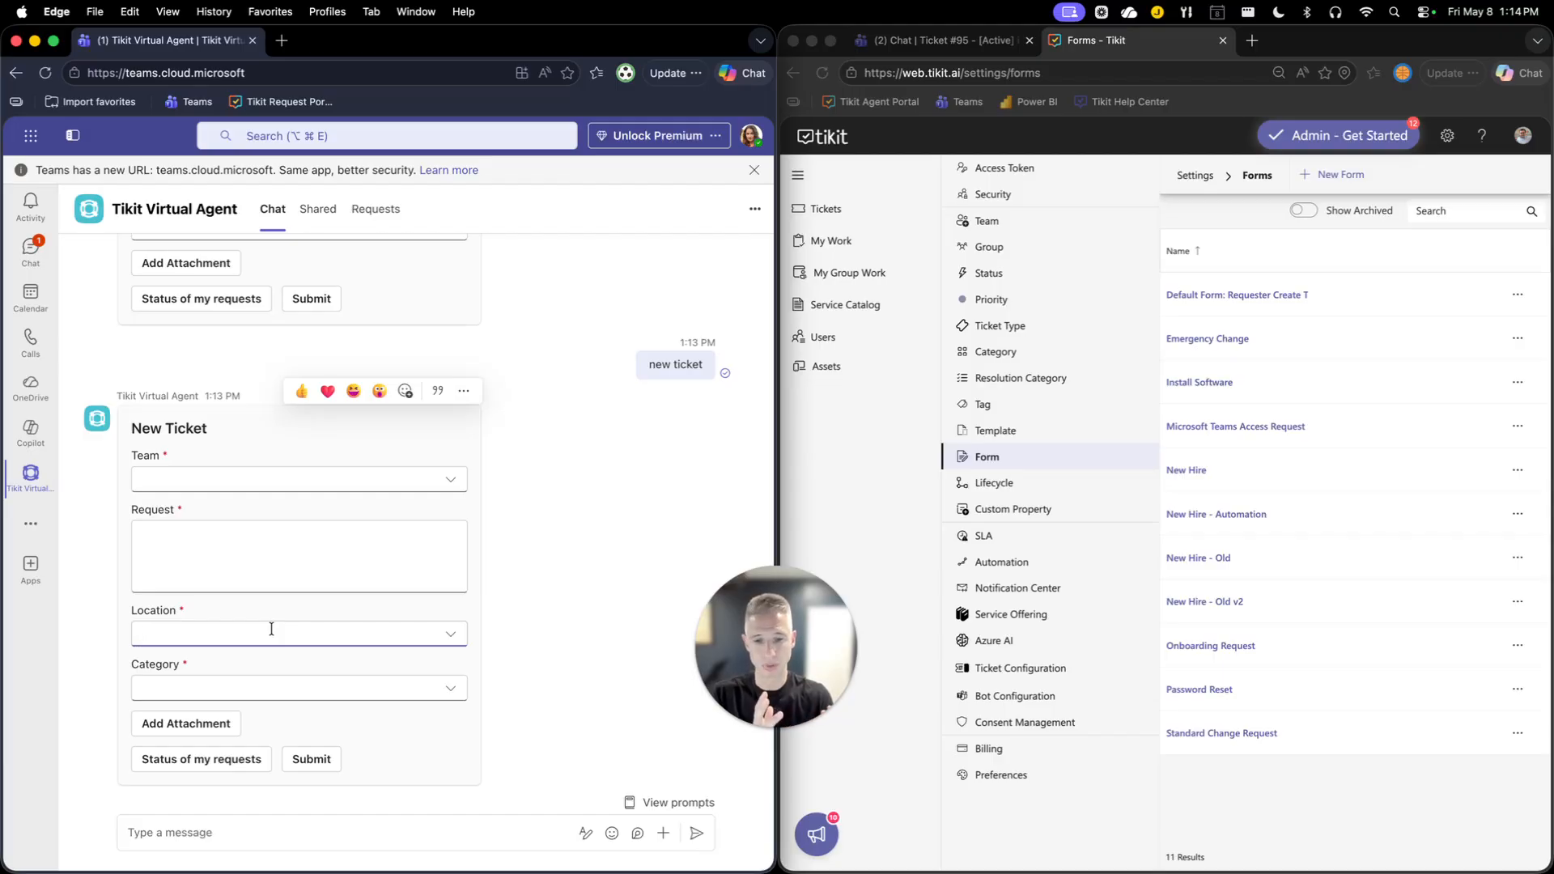
Return to Tikit settings and start a new automation.
click(881, 482)
key(ctrl+alt+Return)
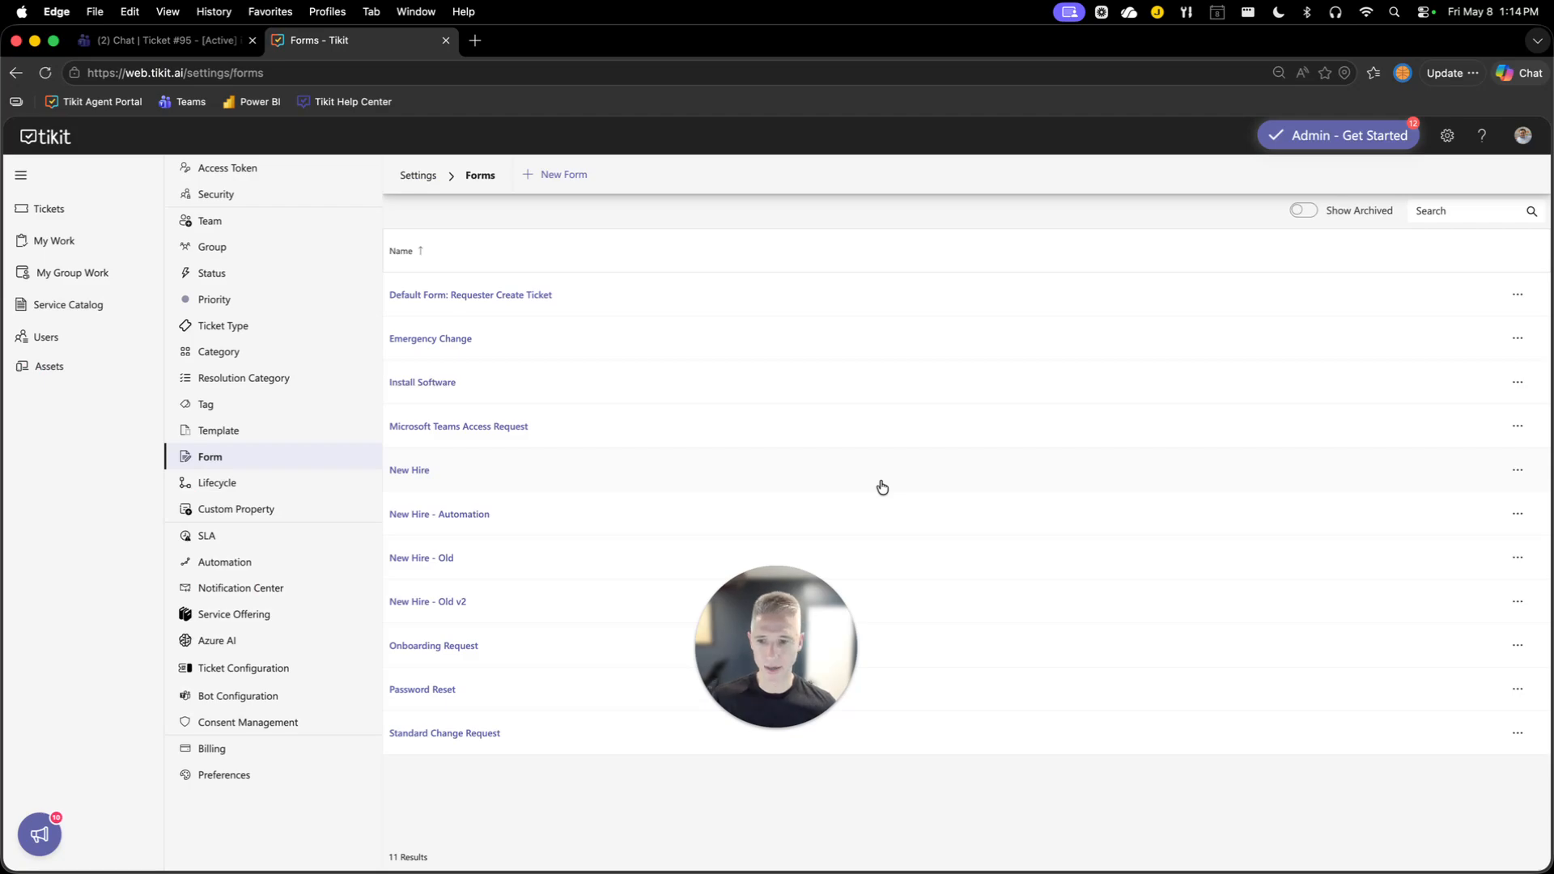
drag(783, 690, 1462, 789)
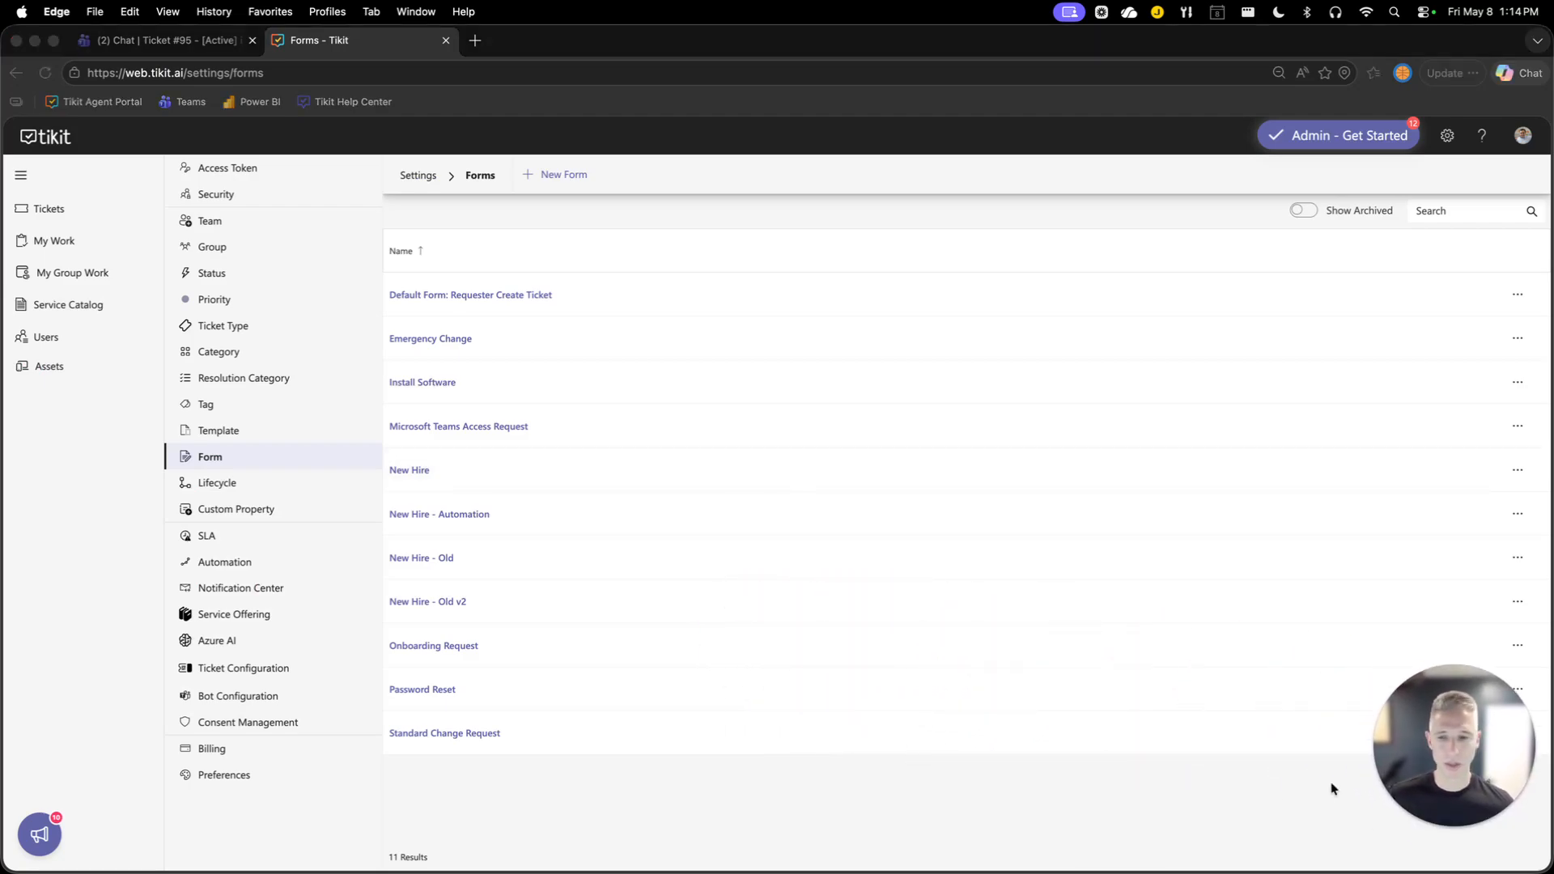
click(861, 842)
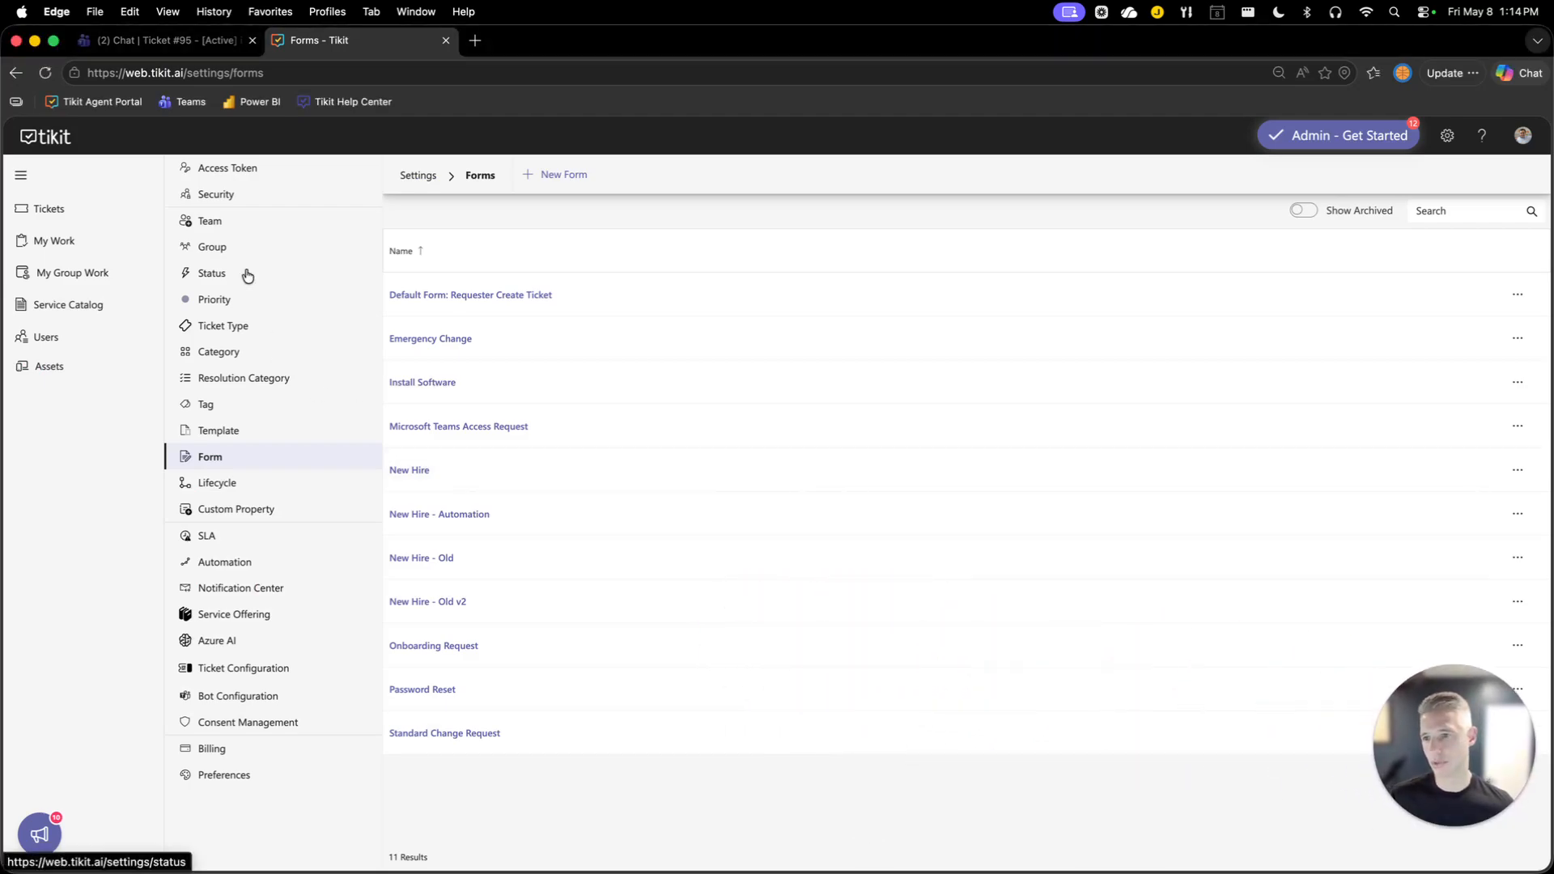
click(251, 563)
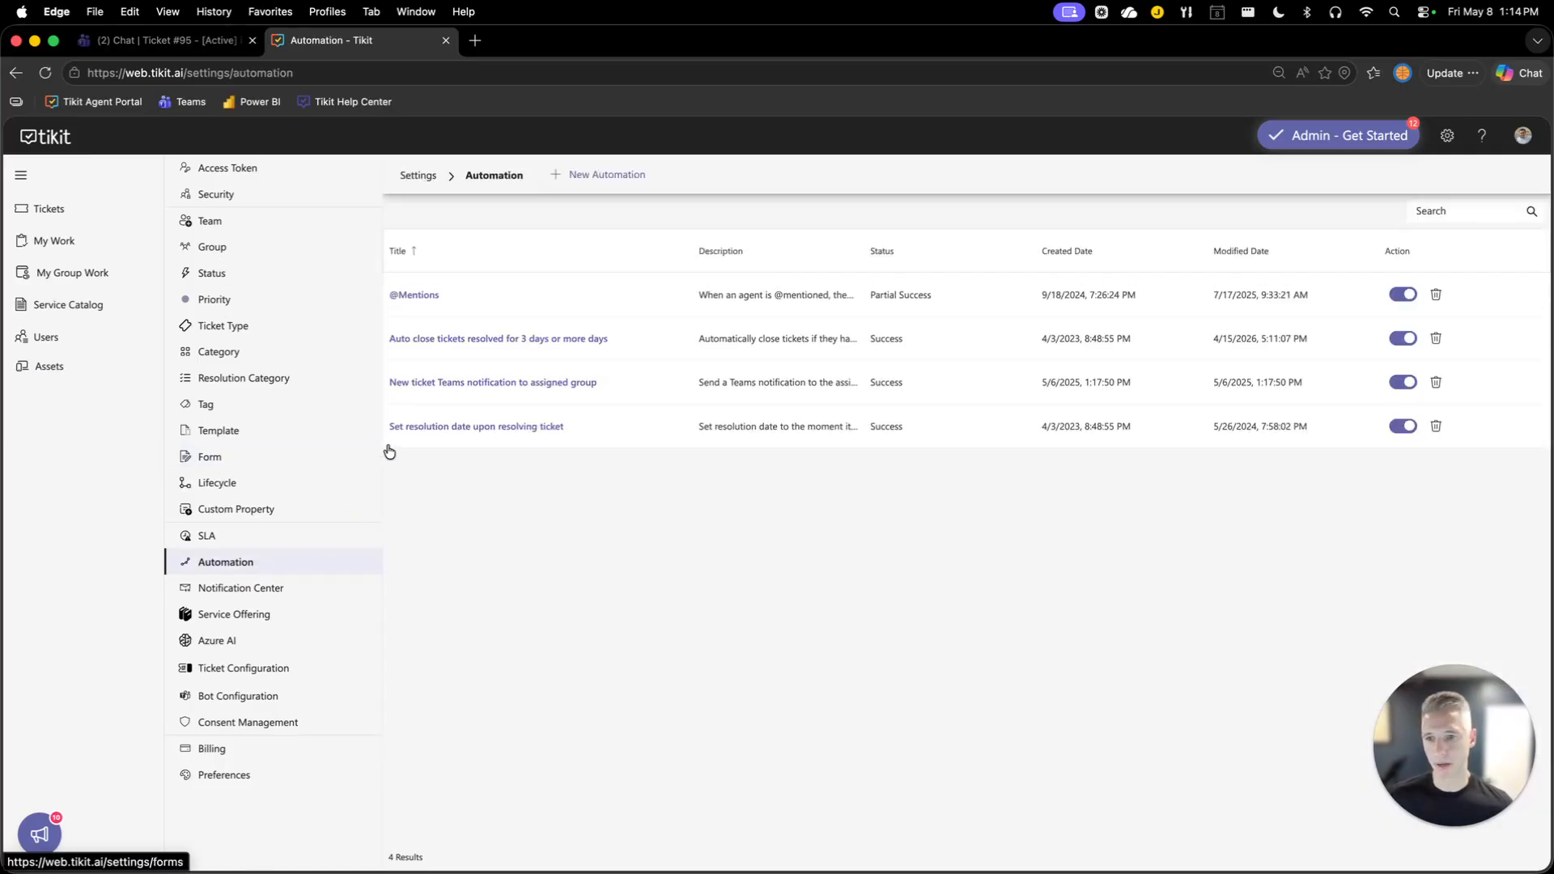
click(588, 180)
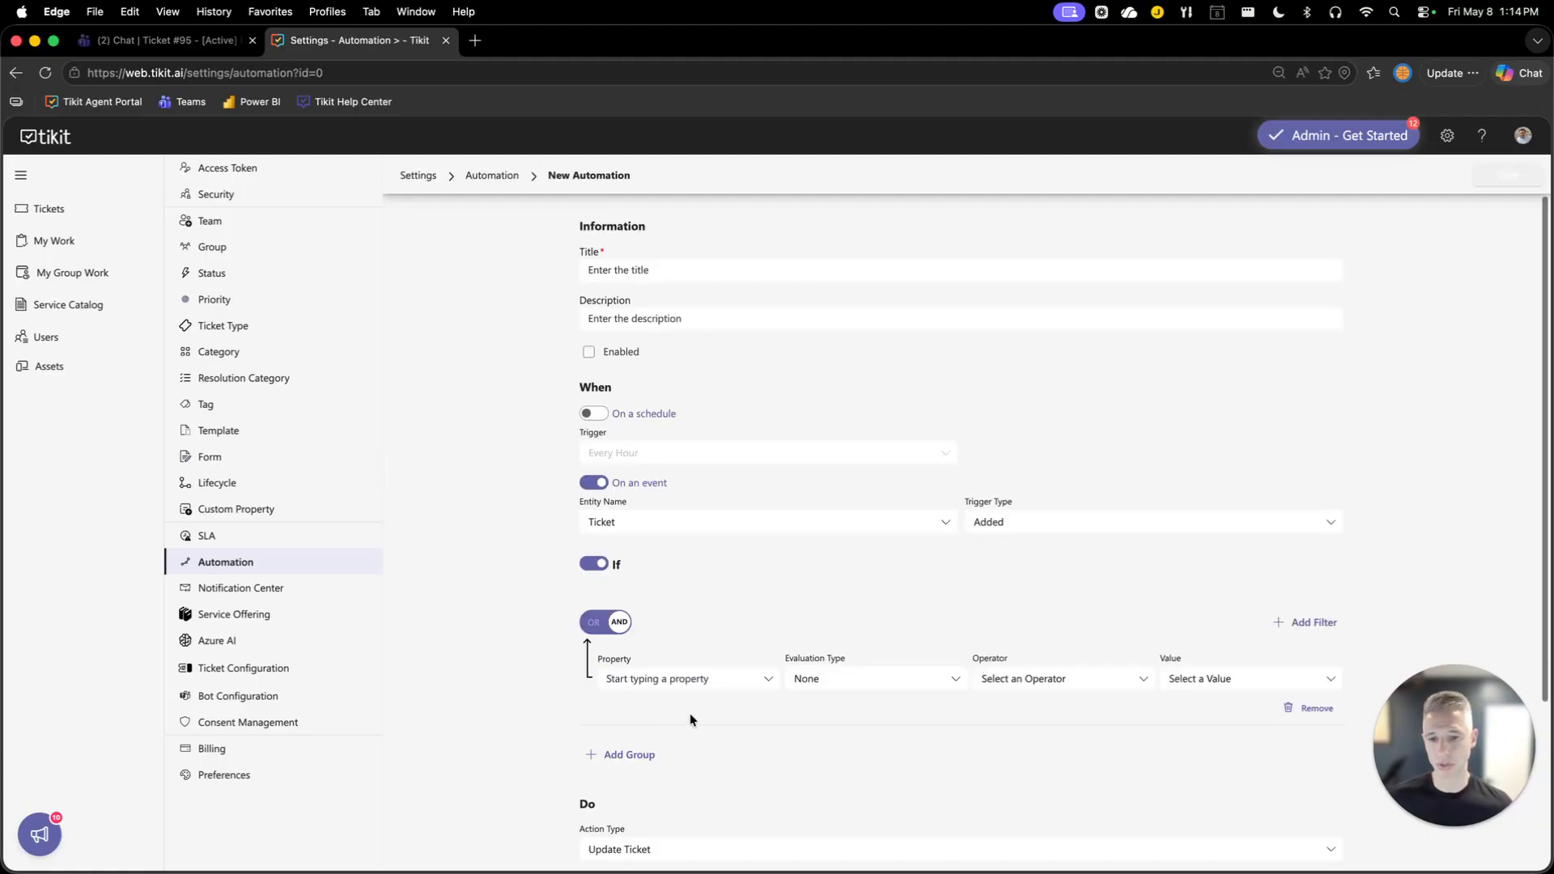
Set the automation's If filter to property Location with operator Equal, and review the available location values.
click(769, 682)
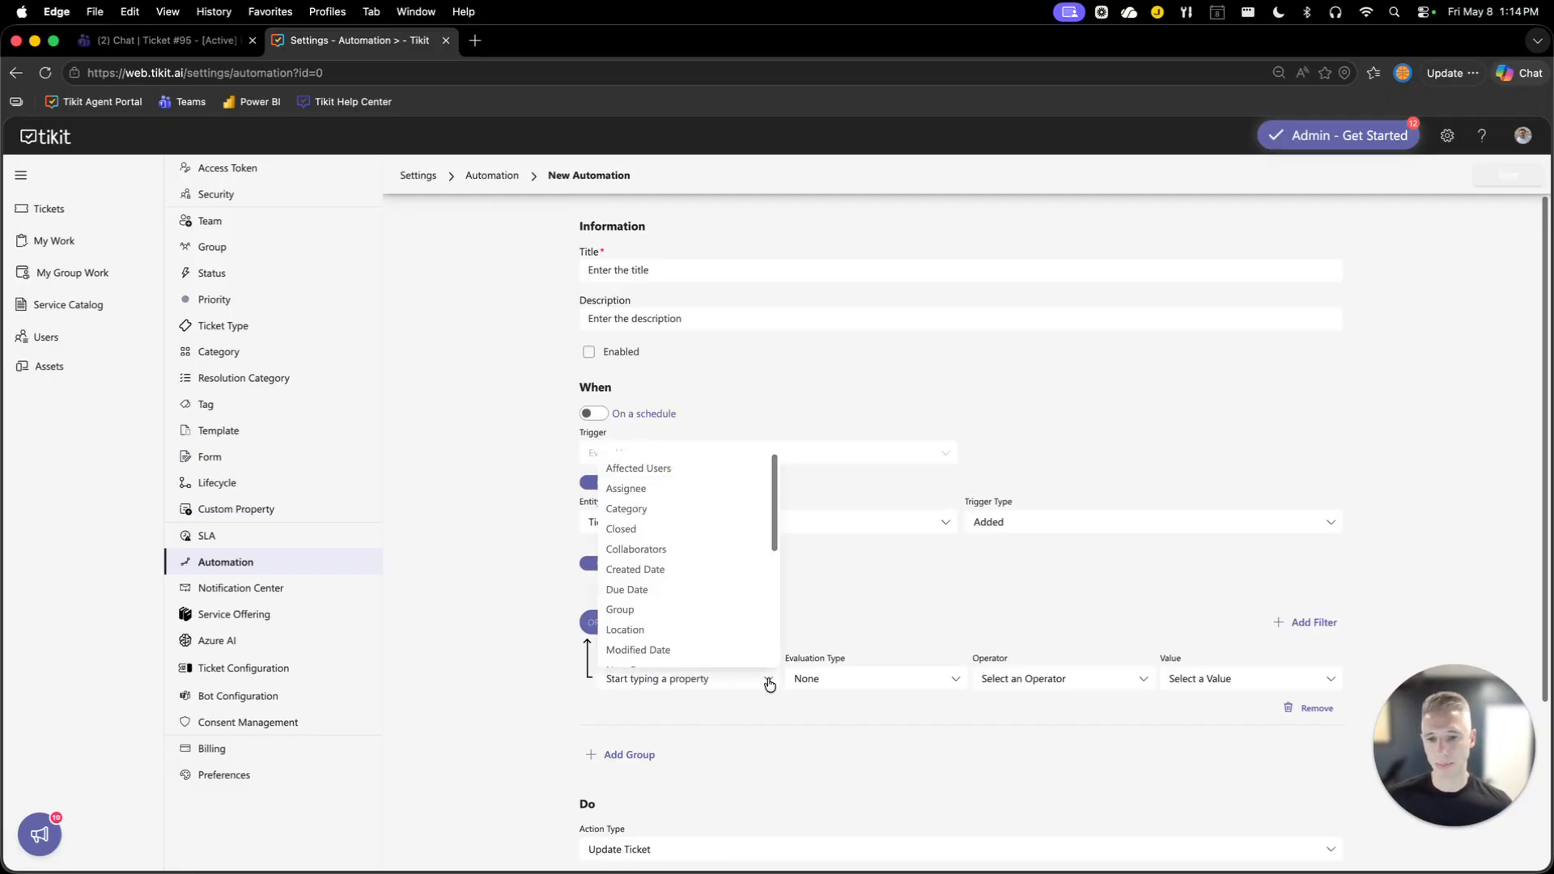
click(474, 630)
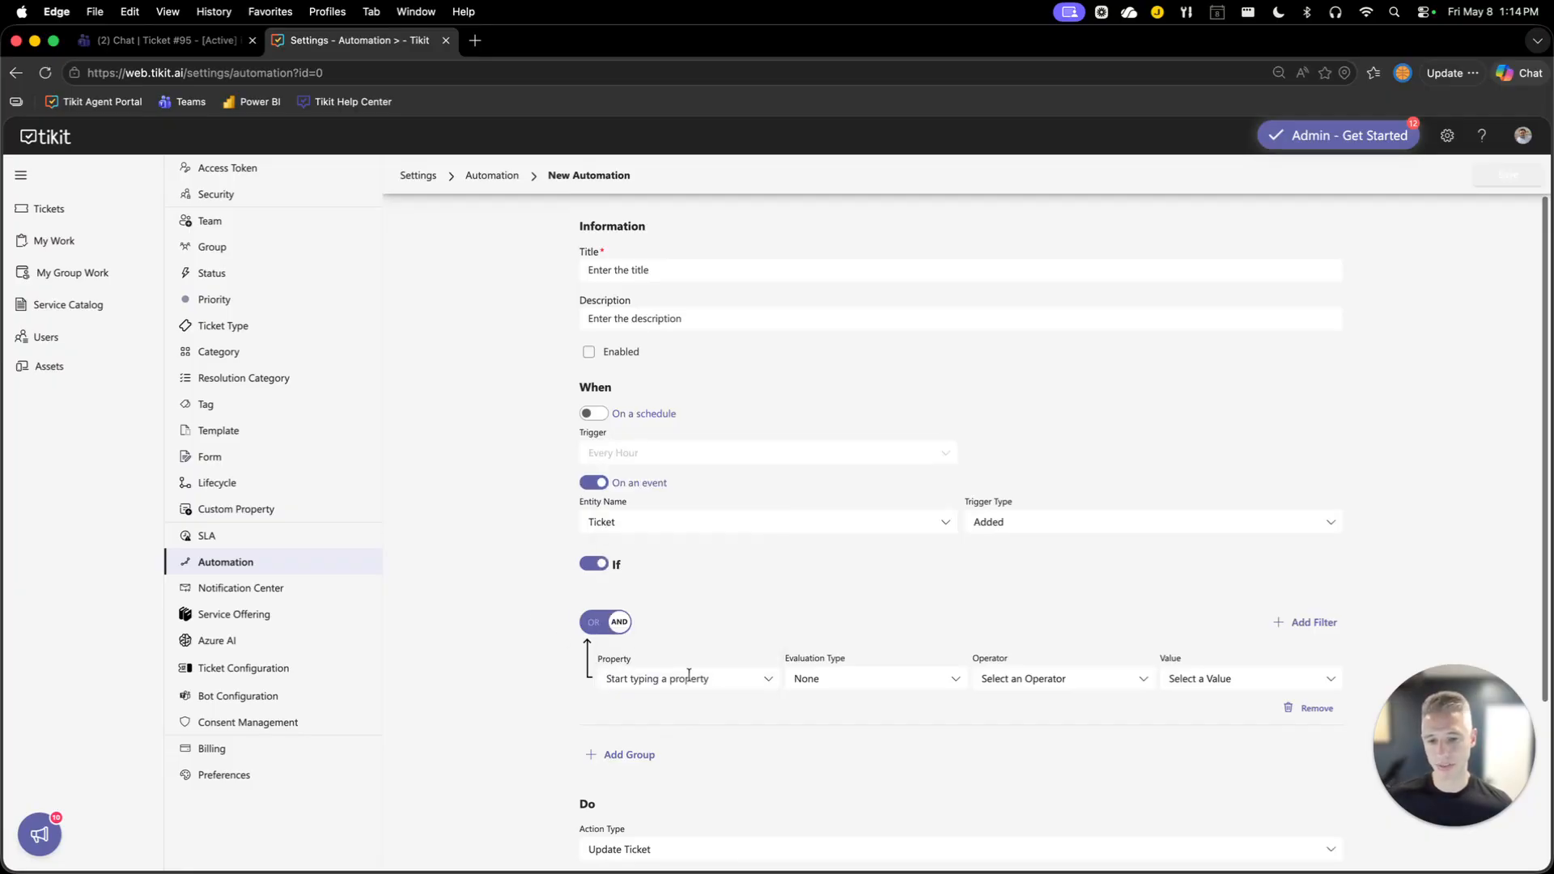
click(770, 682)
click(853, 559)
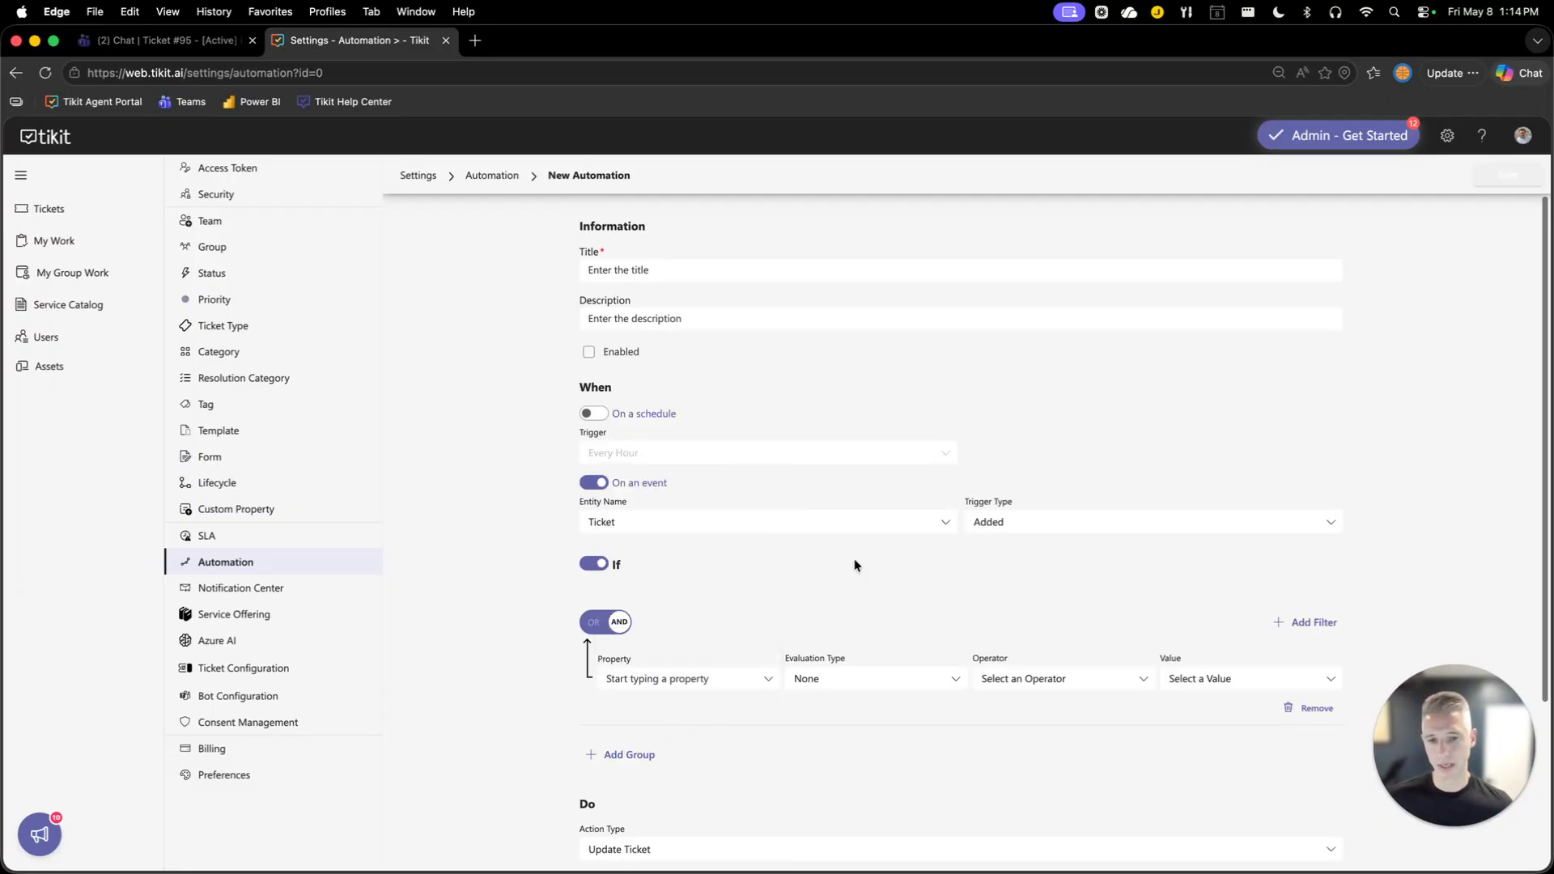
click(801, 522)
click(488, 574)
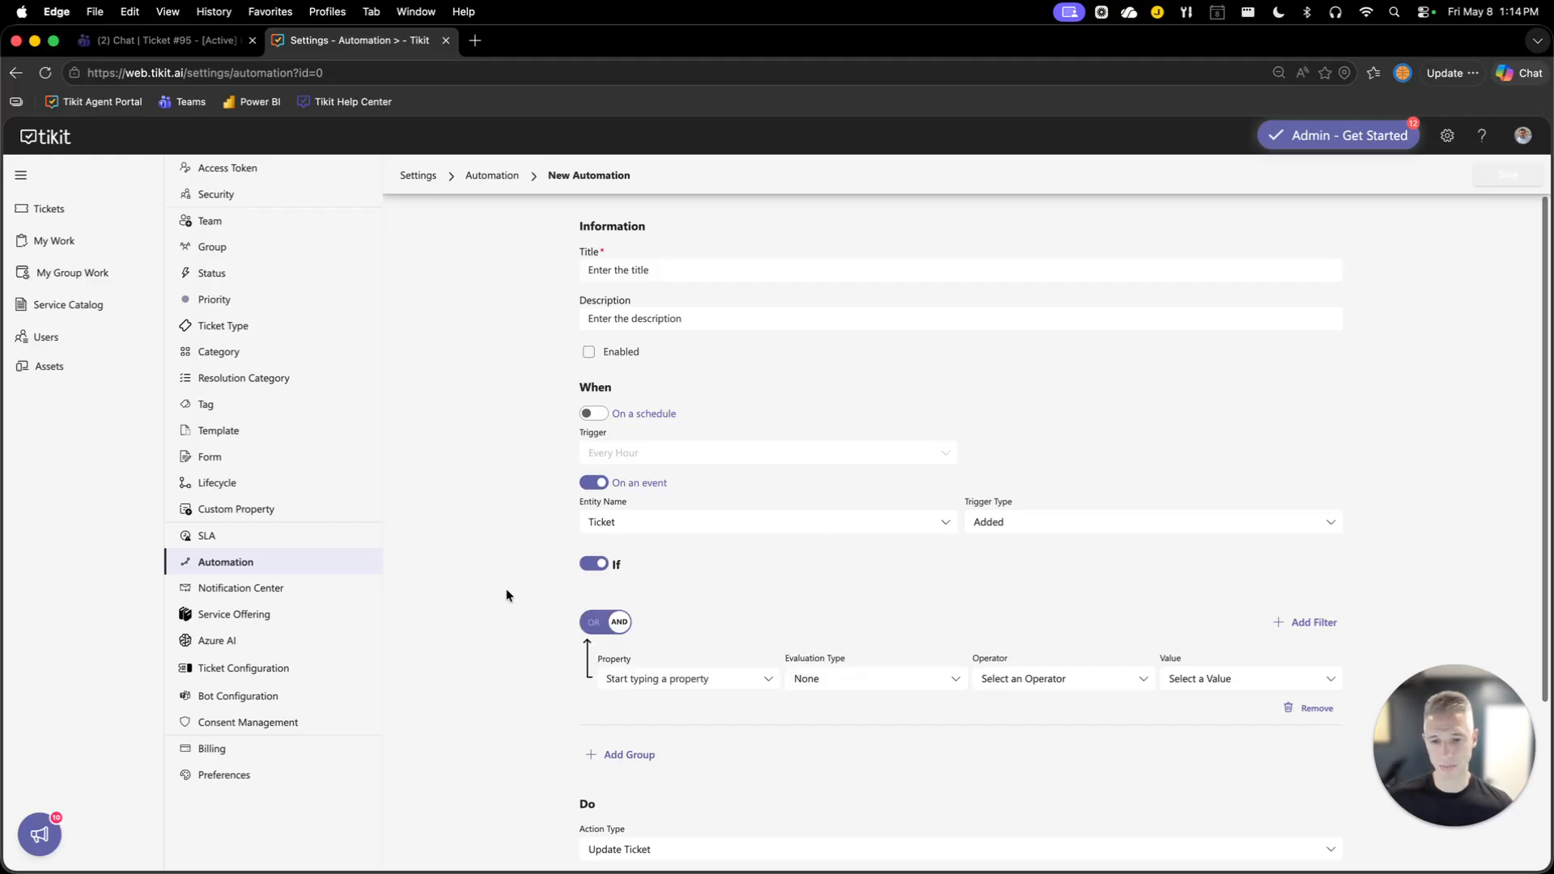
click(772, 686)
scroll(704, 616, down, 3)
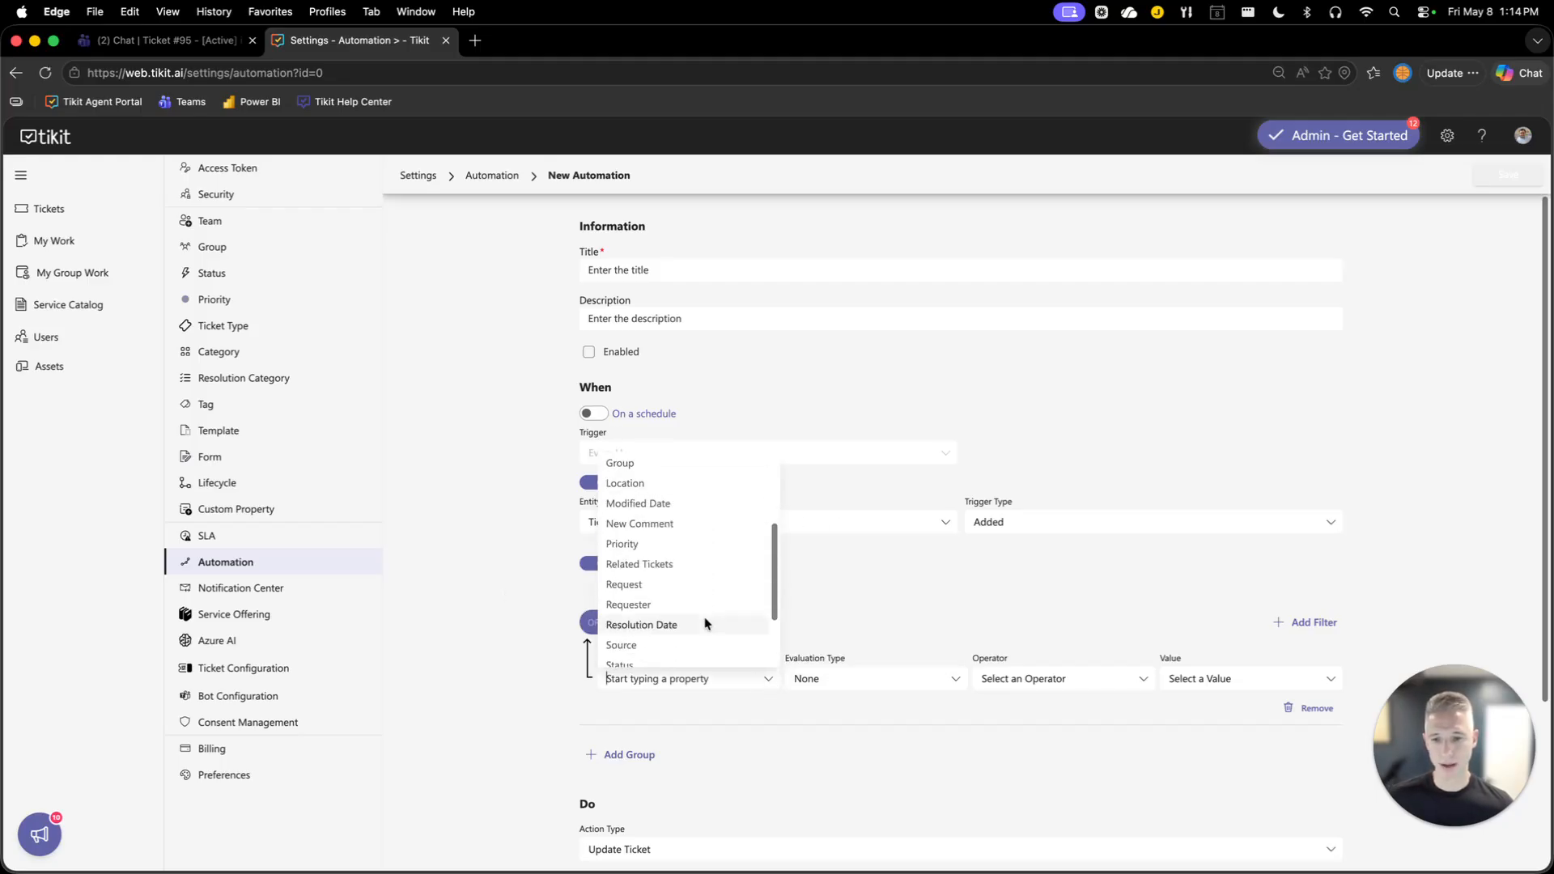
scroll(704, 617, up, 3)
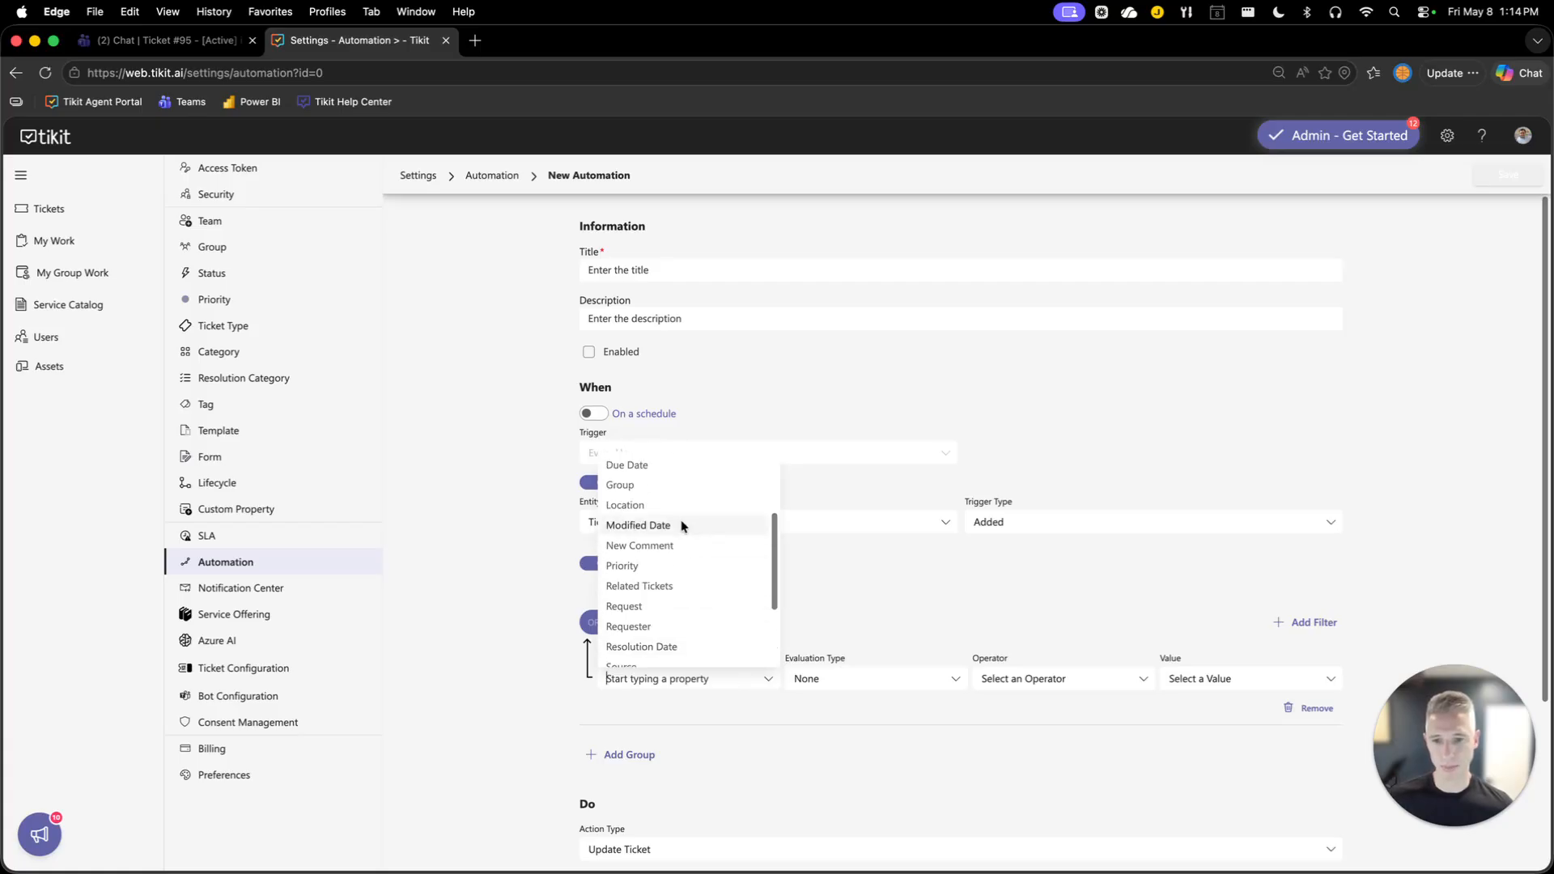
click(648, 505)
click(1016, 686)
click(1021, 697)
click(1206, 679)
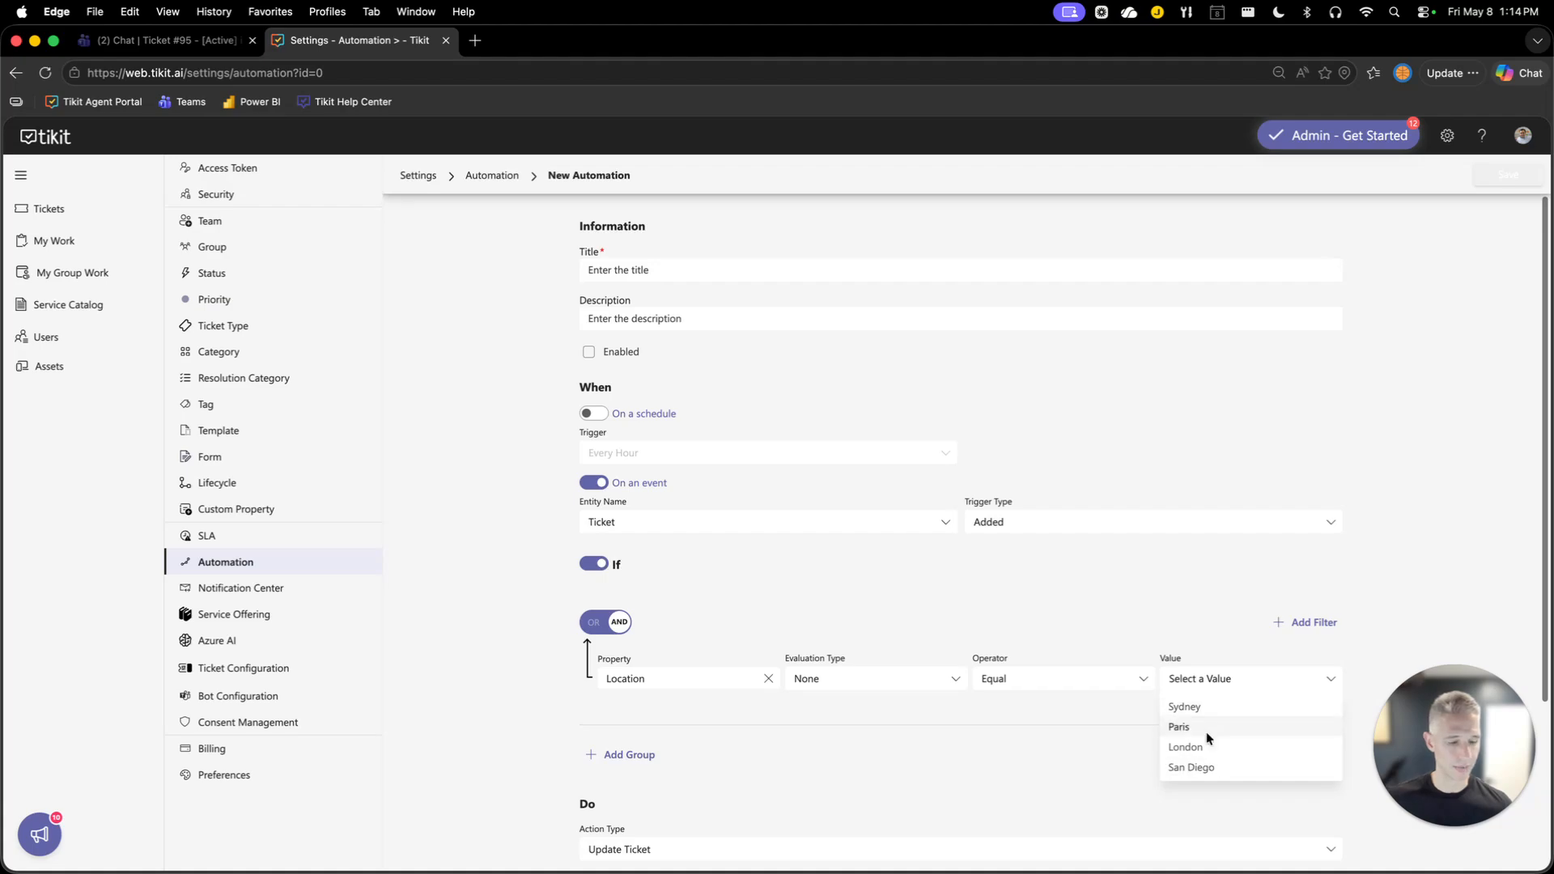
scroll(469, 726, down, 4)
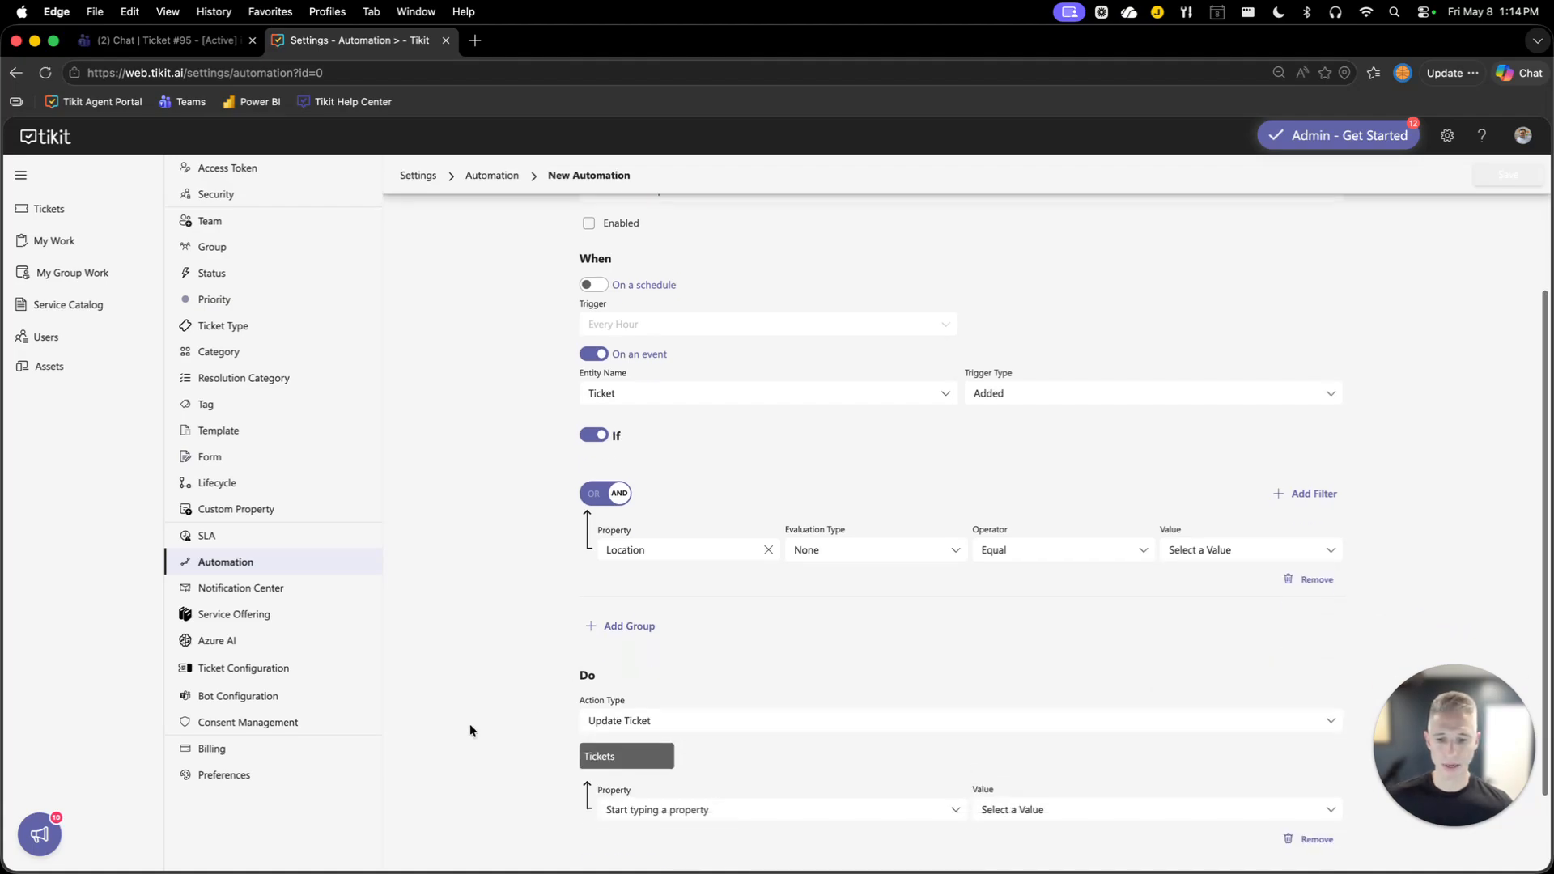
Set the automation's action type to Notification Center.
click(620, 698)
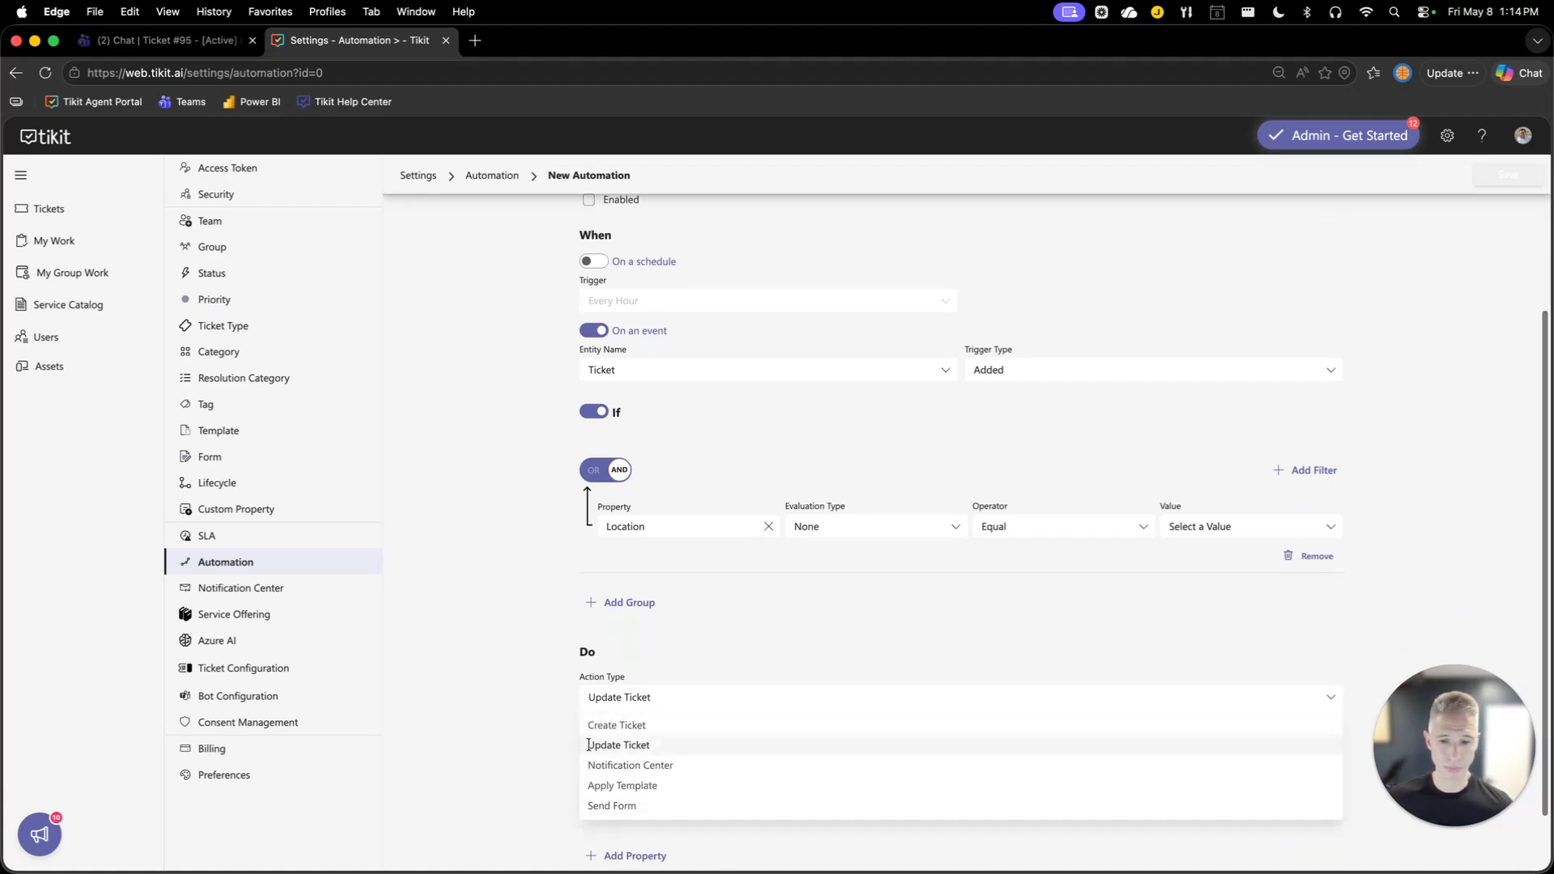
click(631, 746)
click(642, 779)
text(loca)
click(690, 701)
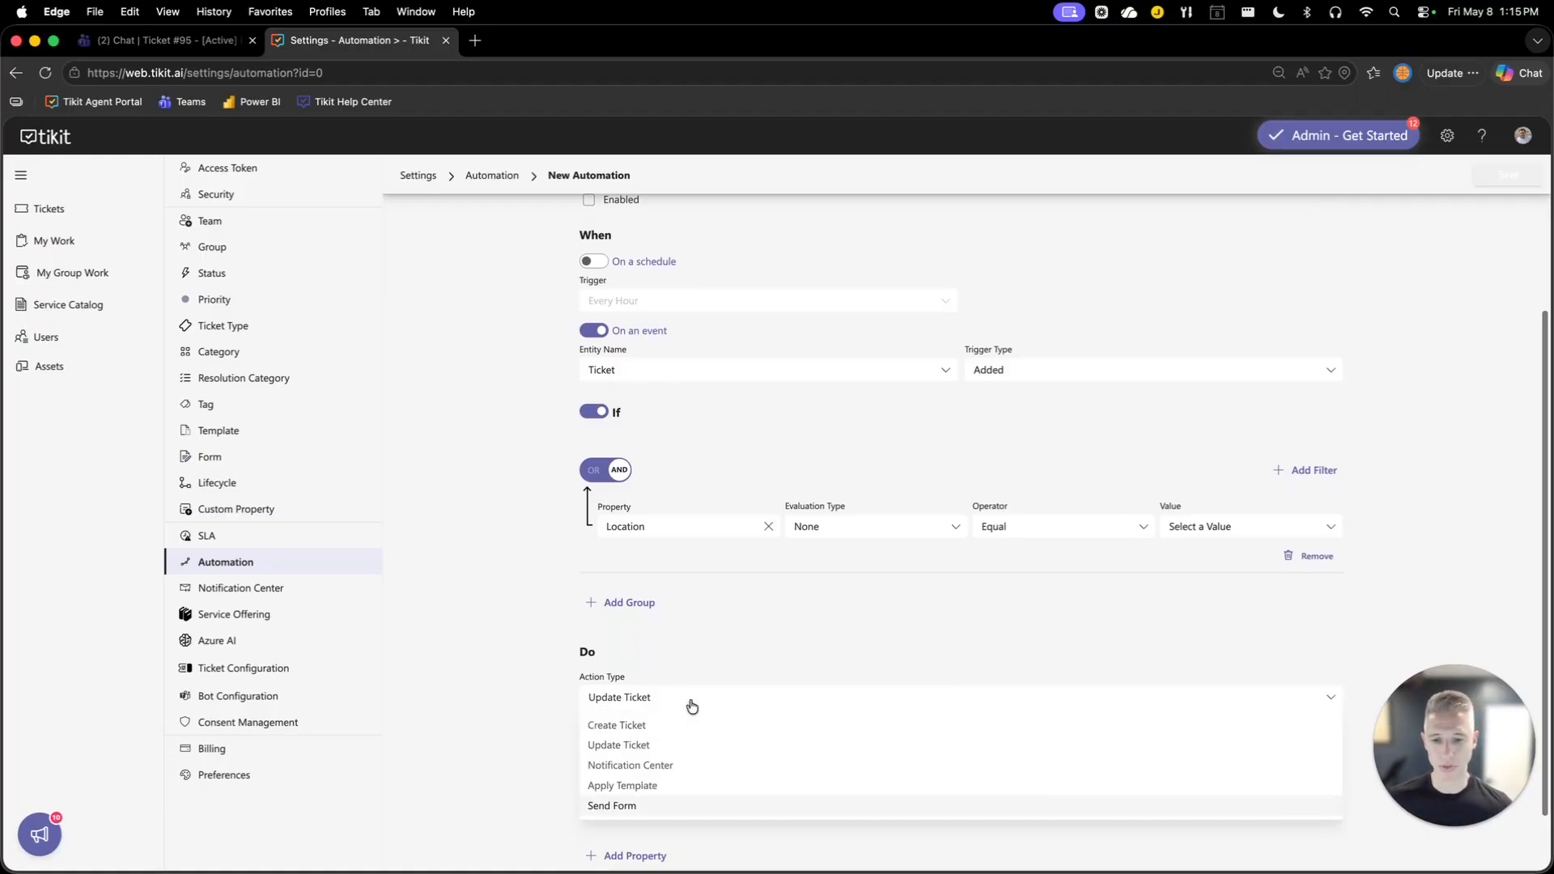
click(663, 761)
Turn on the email notification and start inserting a Location placeholder after the greeting in the email body.
scroll(663, 764, down, 8)
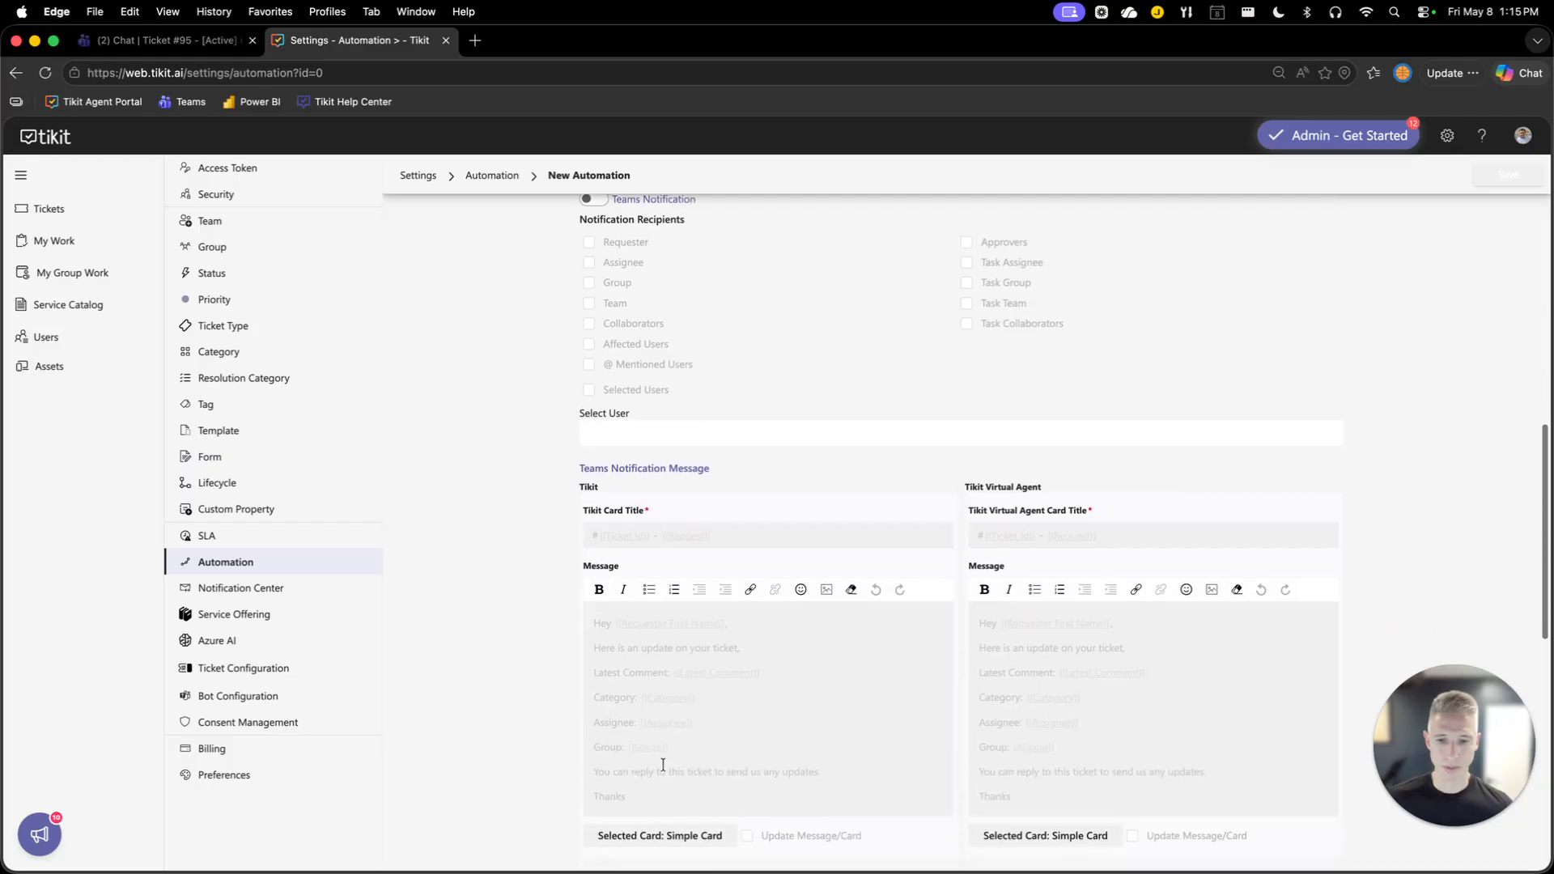
scroll(672, 353, down, 4)
click(593, 559)
scroll(688, 566, down, 5)
click(805, 605)
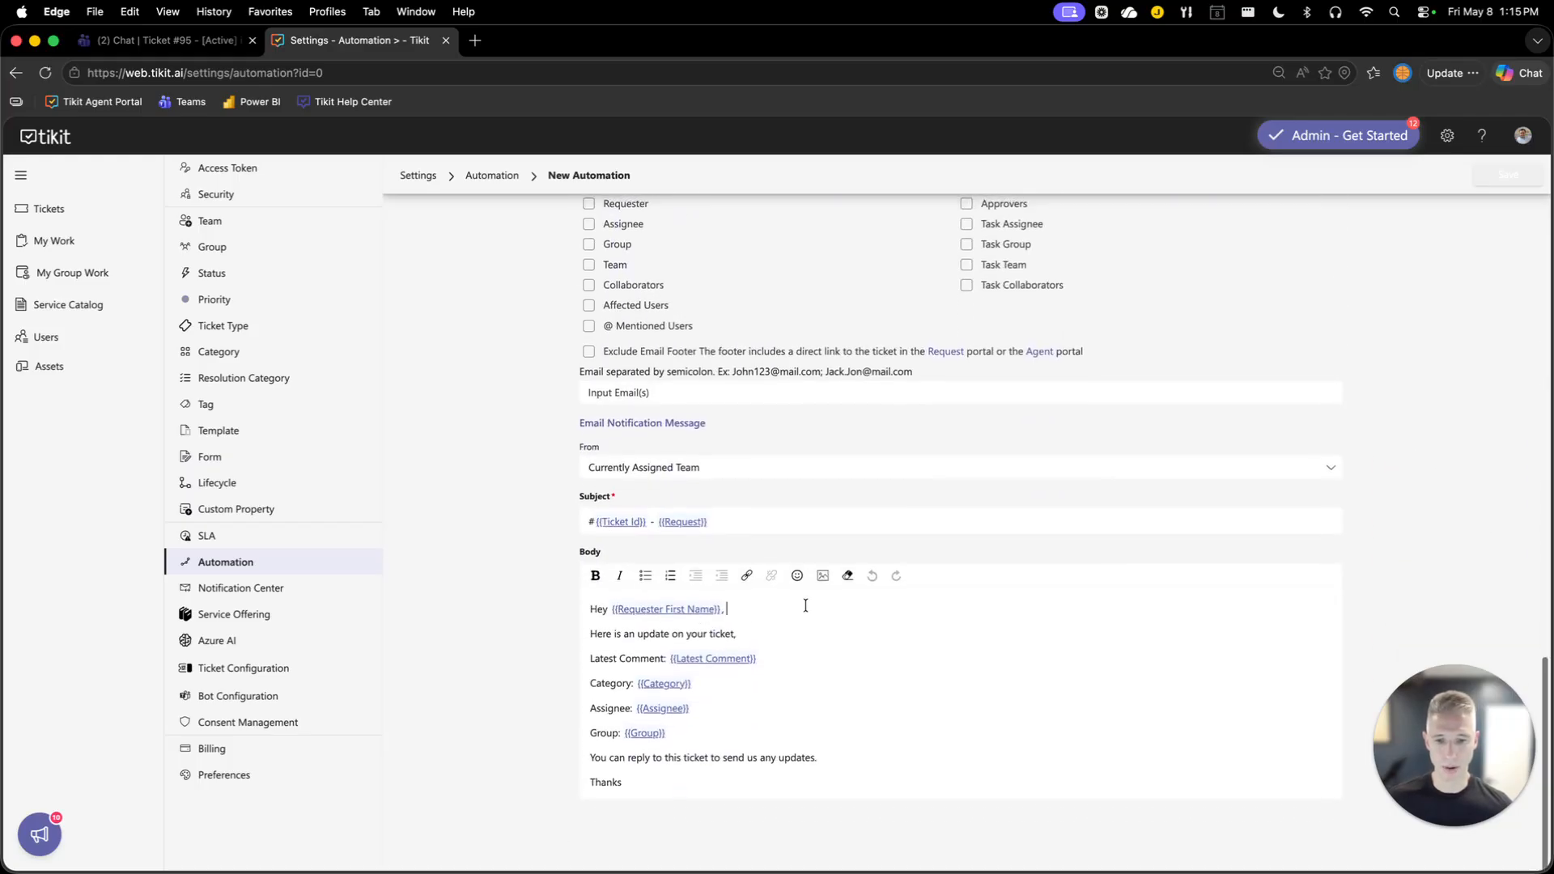
text({{)
text(loca)
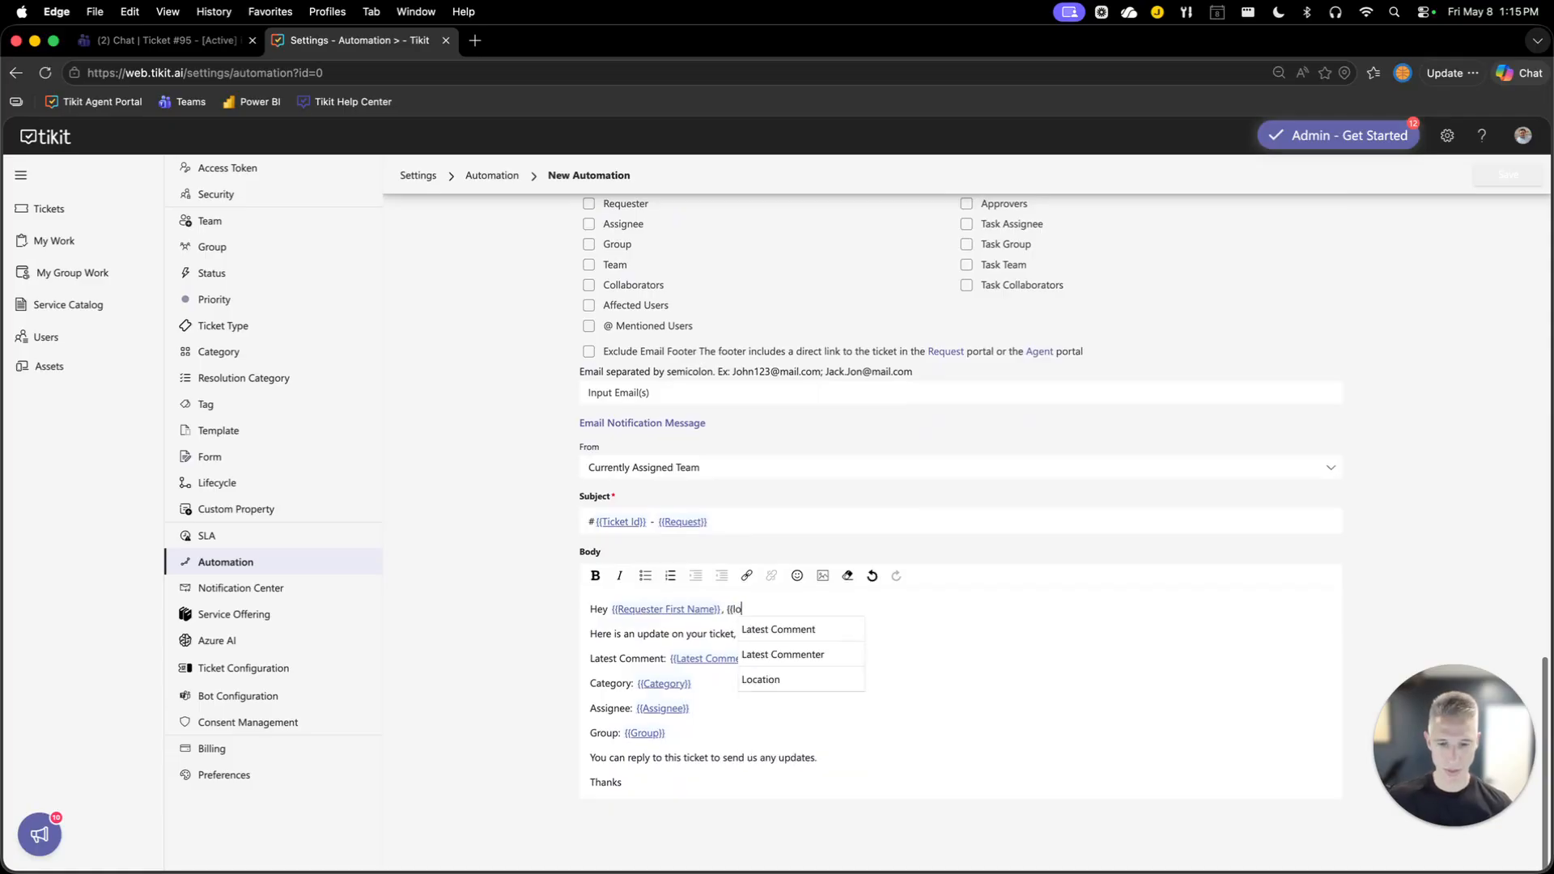